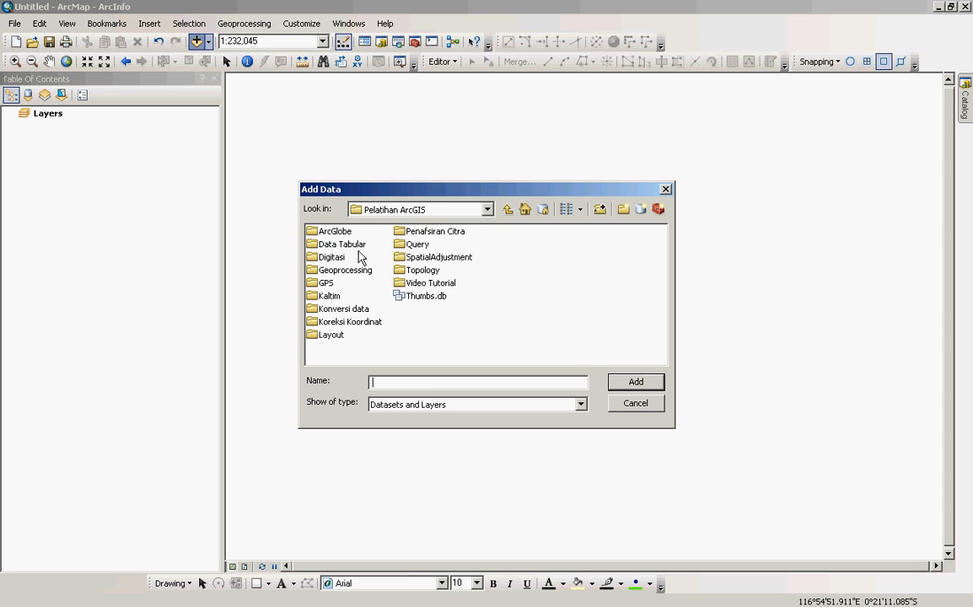
Add the raster PT PRIMA TUNAS KHARISMA.jpg from the Koreksi Koordinat folder to the map.
left_click(343, 325)
double_click(344, 327)
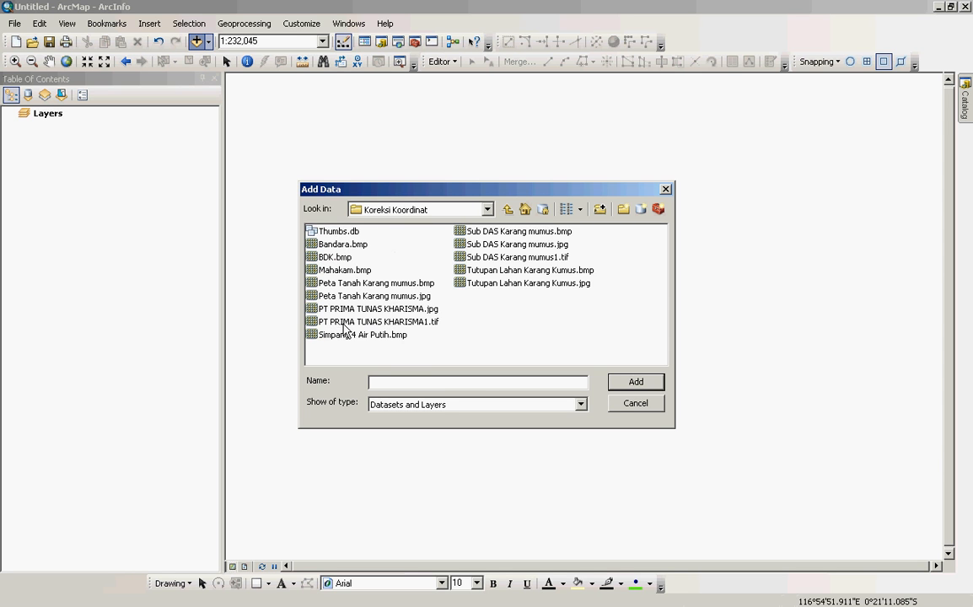
left_click(392, 311)
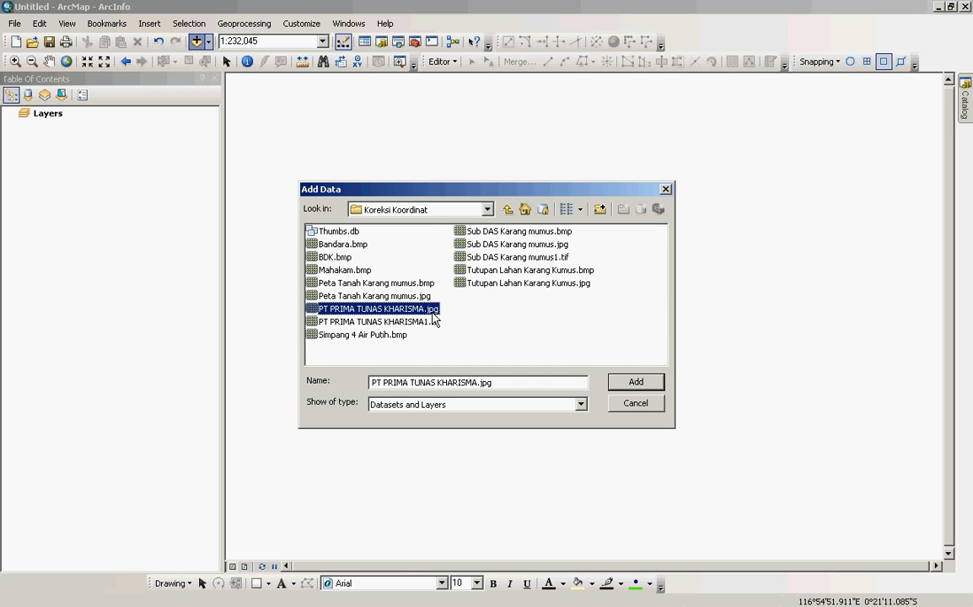
left_click(634, 385)
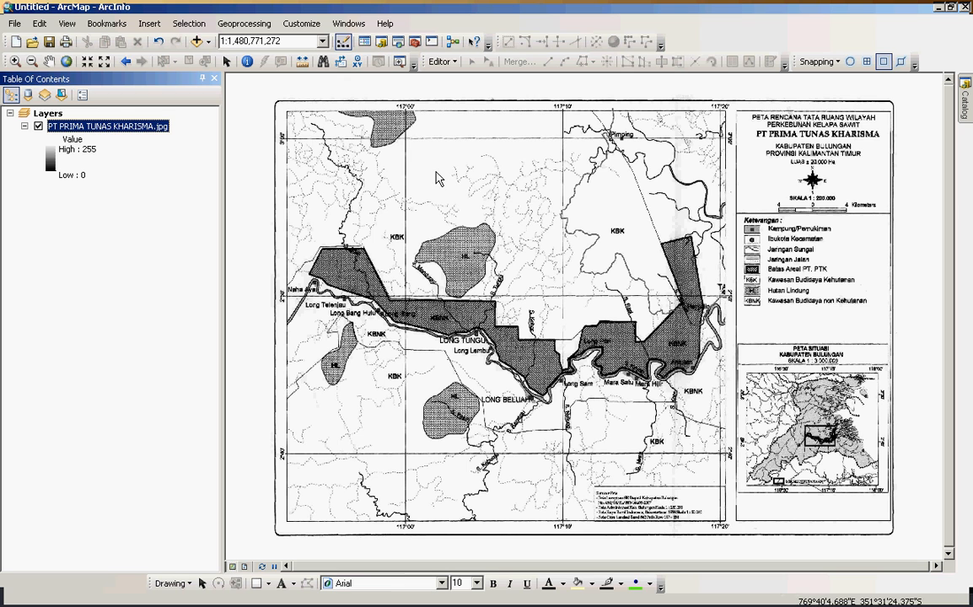
Examine the scanned map's printed latitude and longitude grid labels, up close near its upper-left corner and at full extent.
left_click(14, 62)
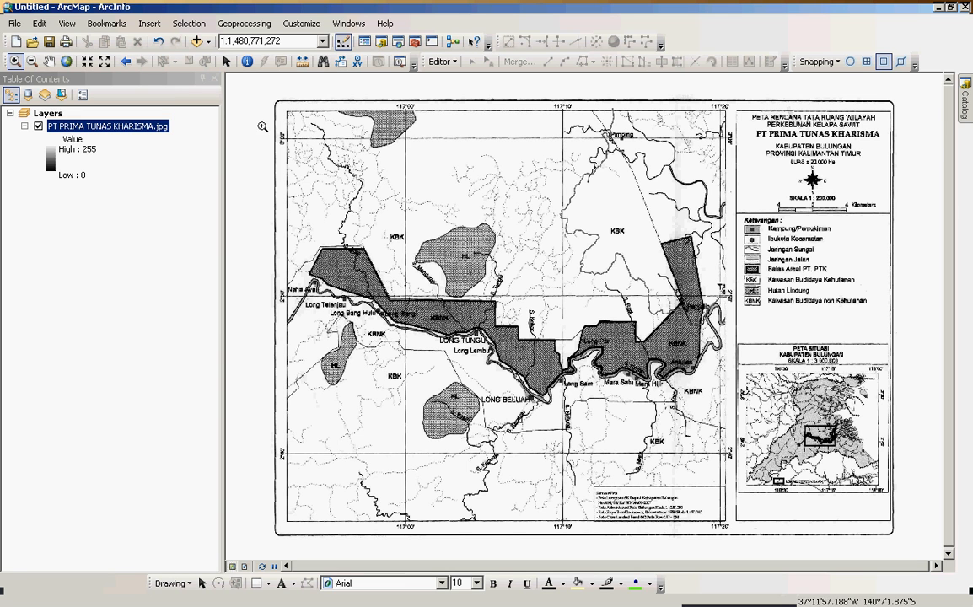
left_click_drag(262, 127, 340, 319)
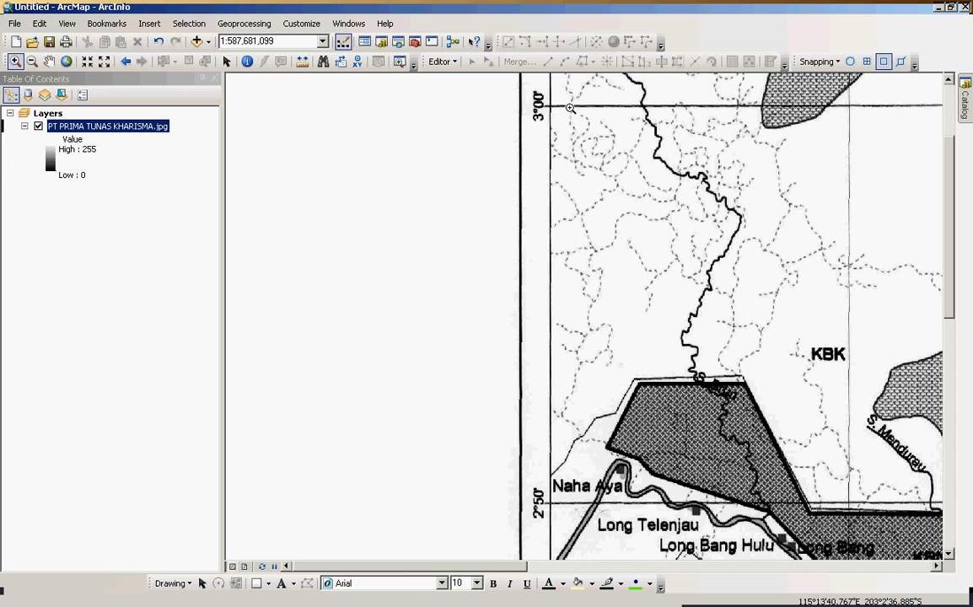
right_click(155, 127)
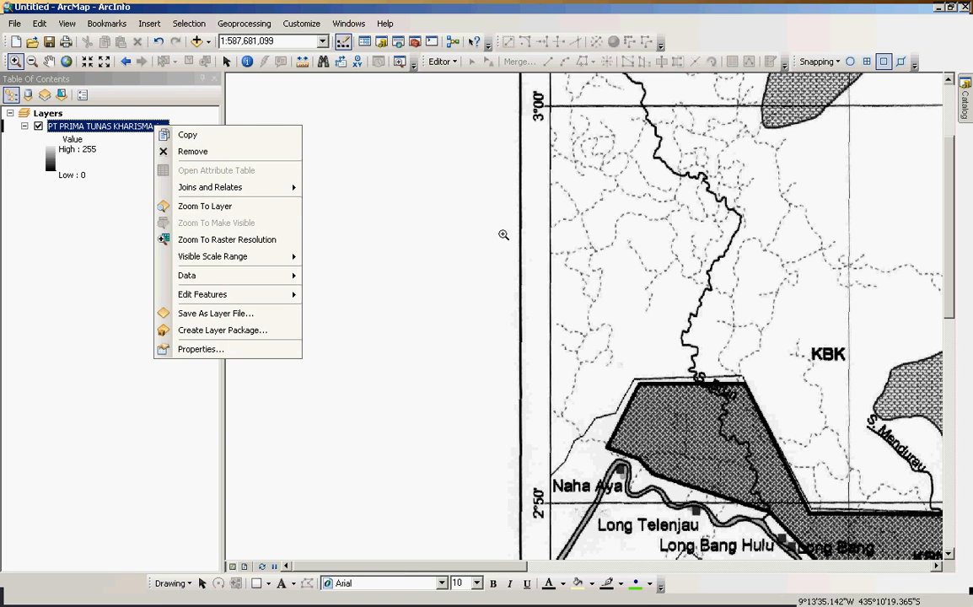
left_click(551, 220)
right_click(126, 123)
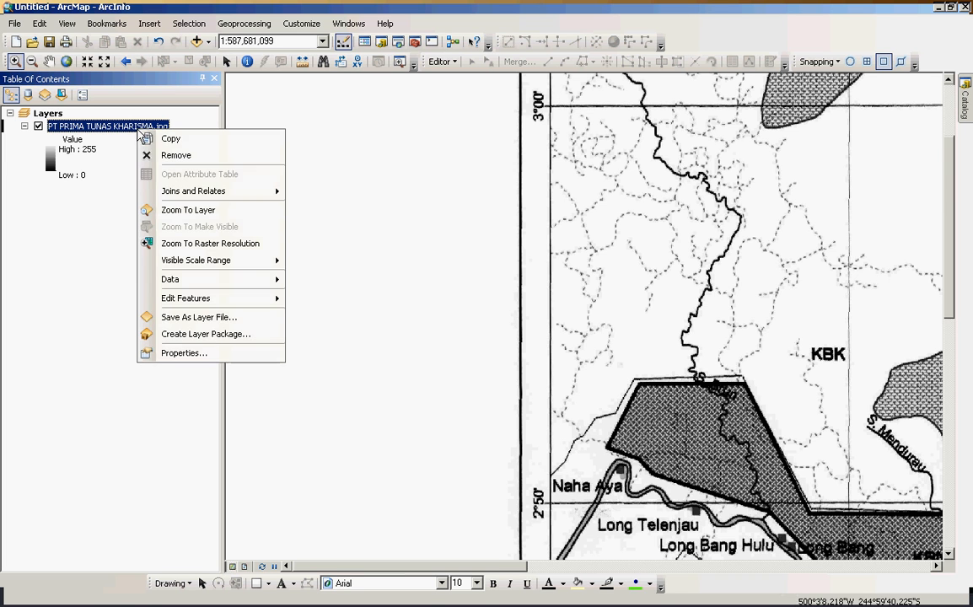
left_click(173, 208)
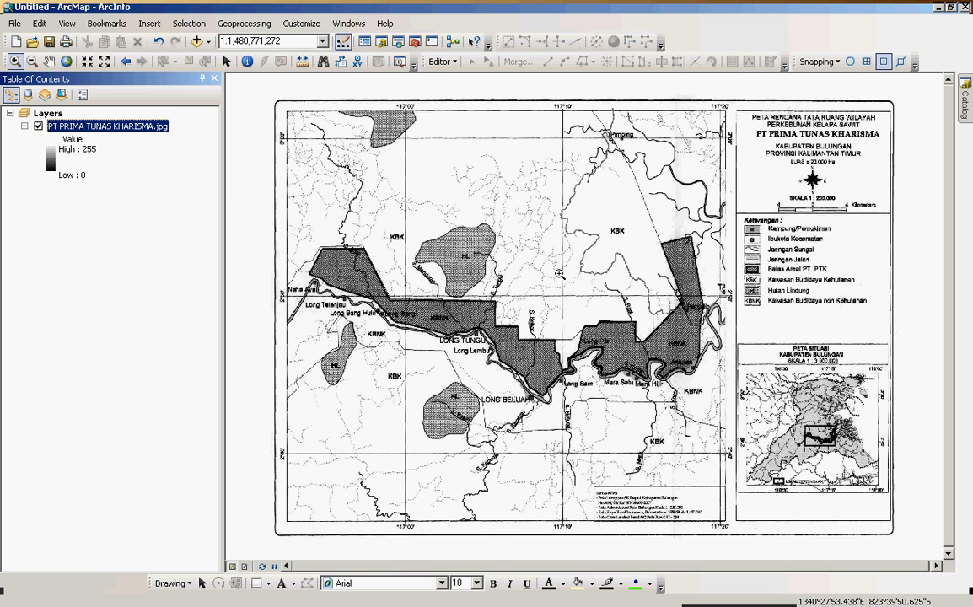
left_click_drag(263, 81, 427, 165)
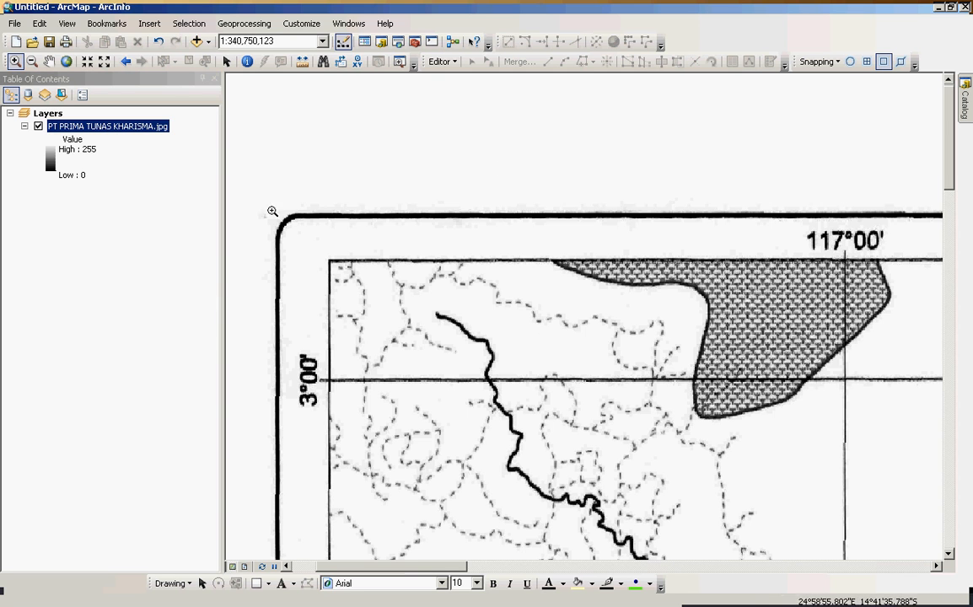
Set the Layers data frame's coordinate system to the predefined geographic World system WGS 1984 and apply it.
left_click(48, 115)
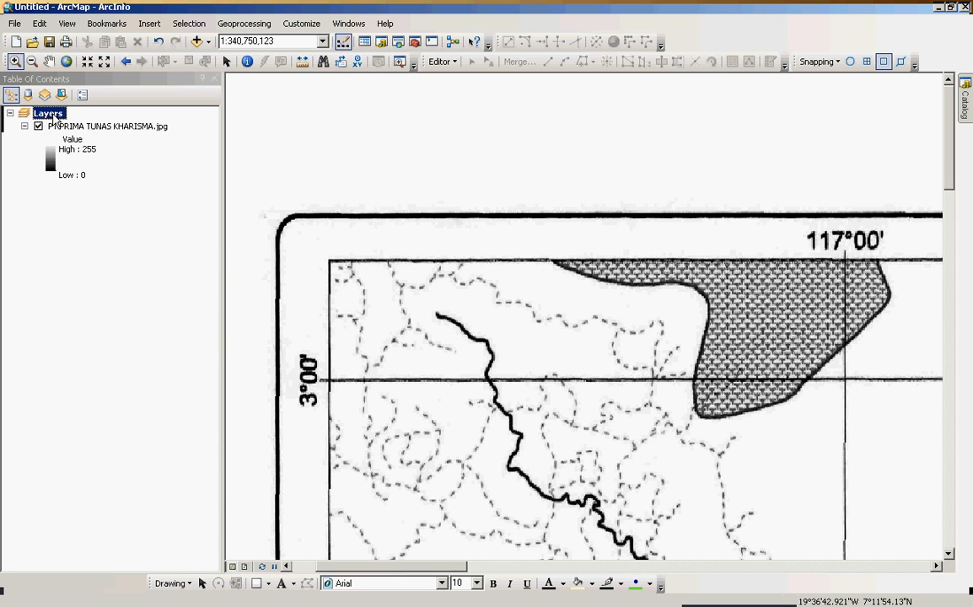
double_click(49, 114)
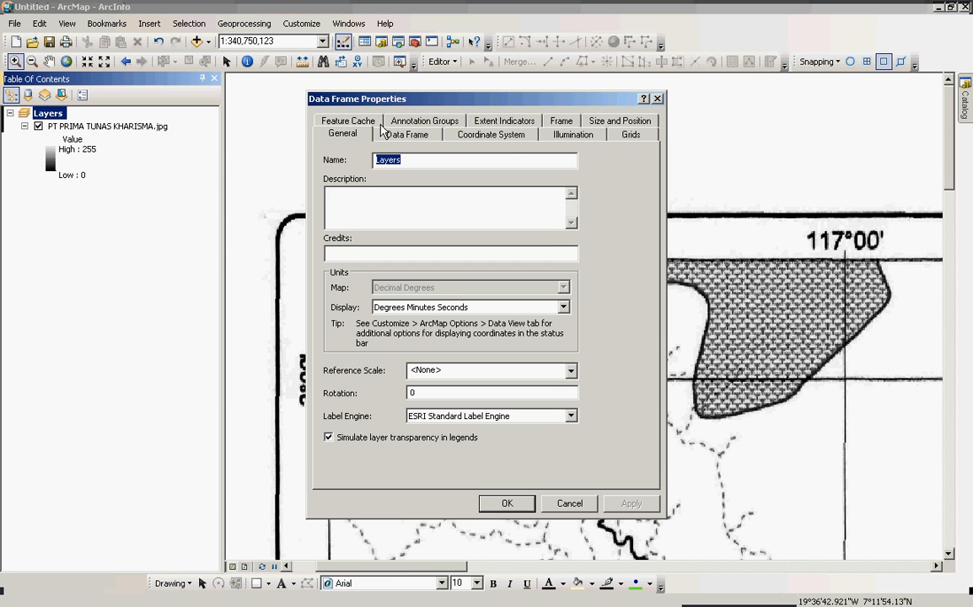
left_click(505, 135)
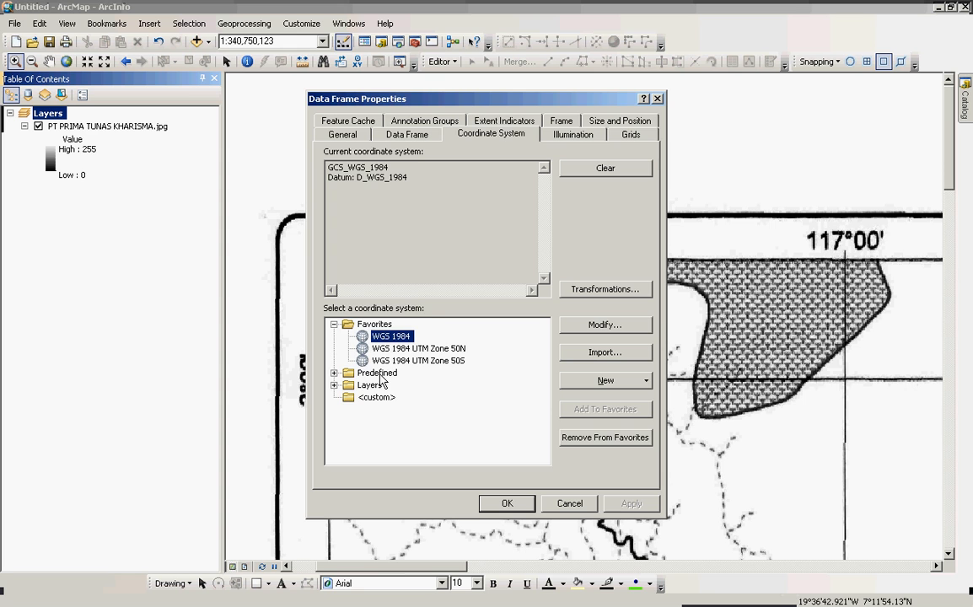
double_click(381, 373)
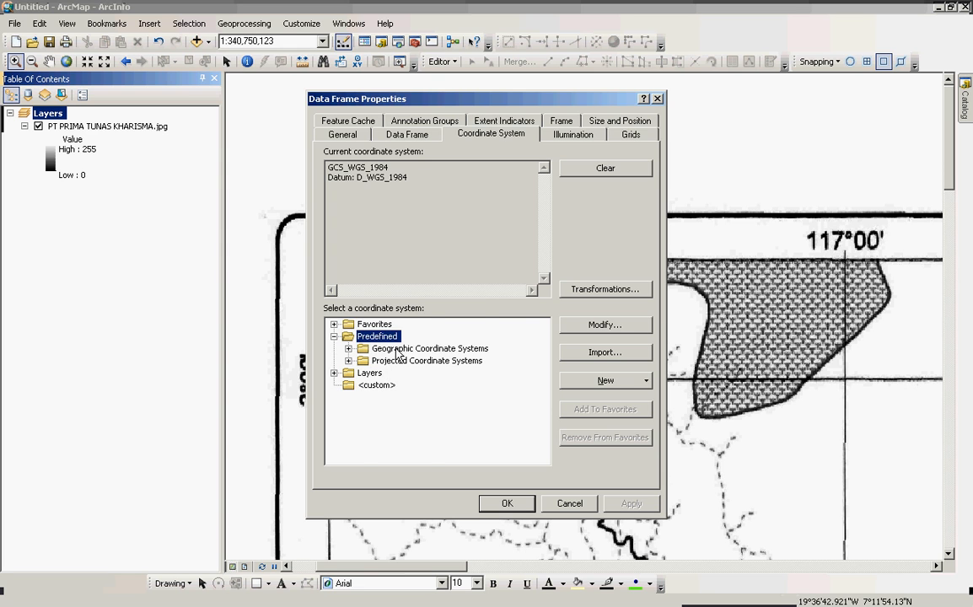
double_click(396, 350)
scroll(398, 354, "down", 3)
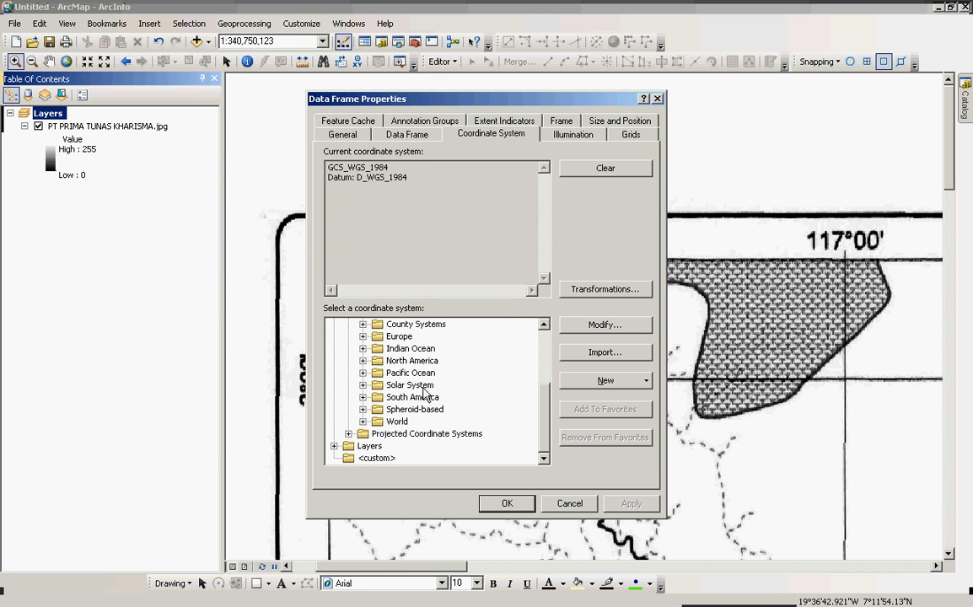
double_click(398, 427)
scroll(400, 426, "down", 2)
left_click(422, 446)
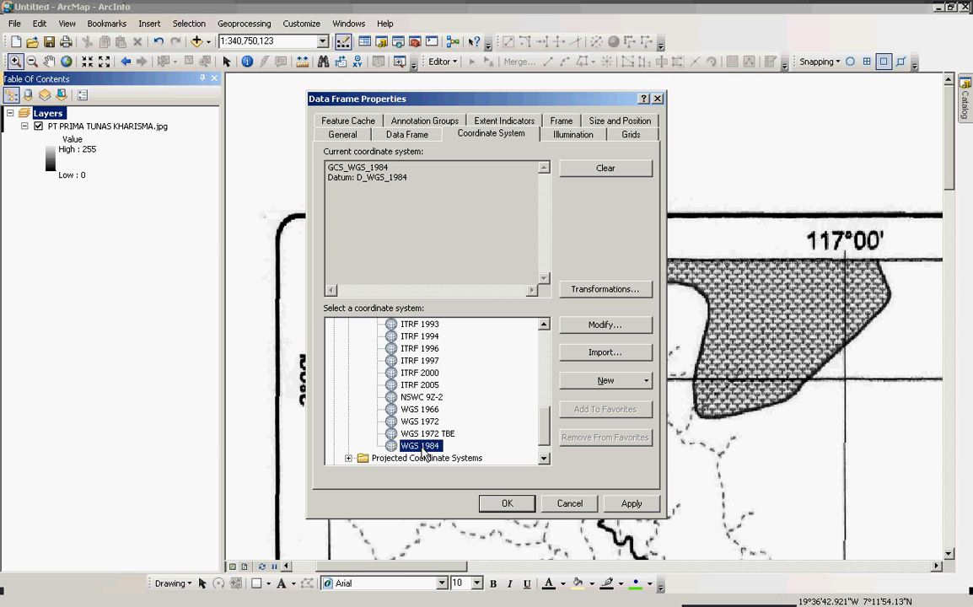
left_click(626, 504)
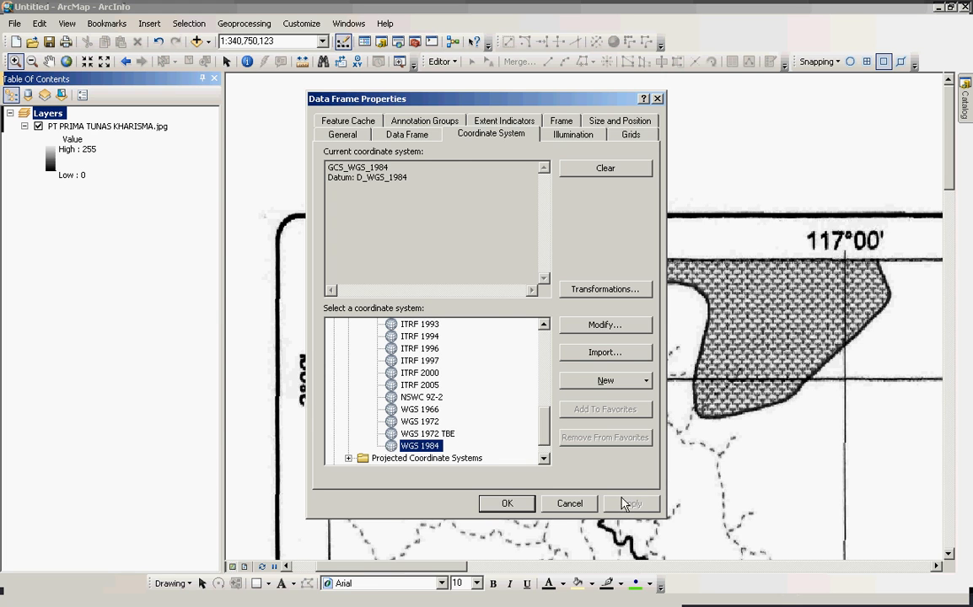
Set the data frame's display units to Degrees Minutes Seconds and accept the properties.
left_click(342, 136)
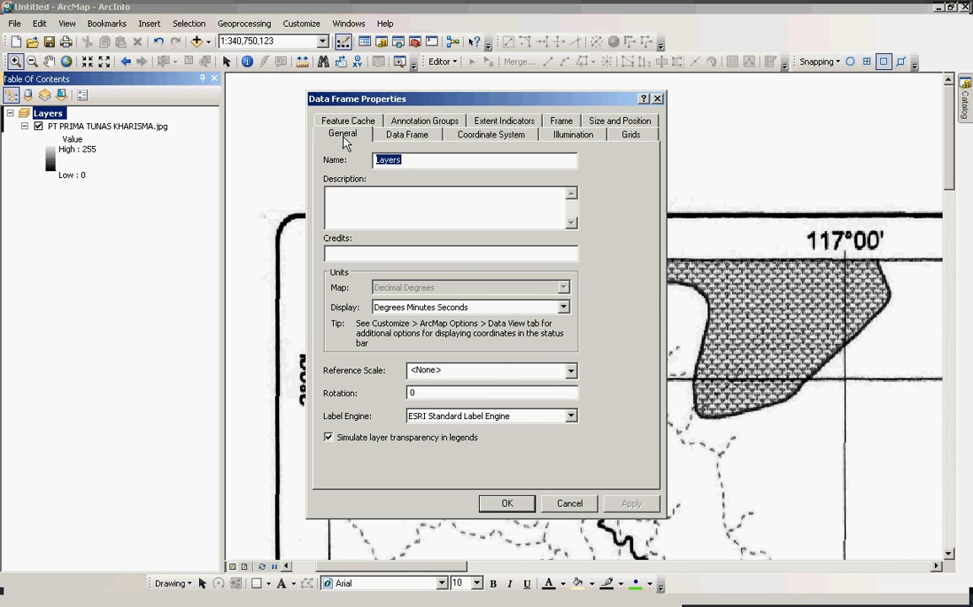
left_click(411, 309)
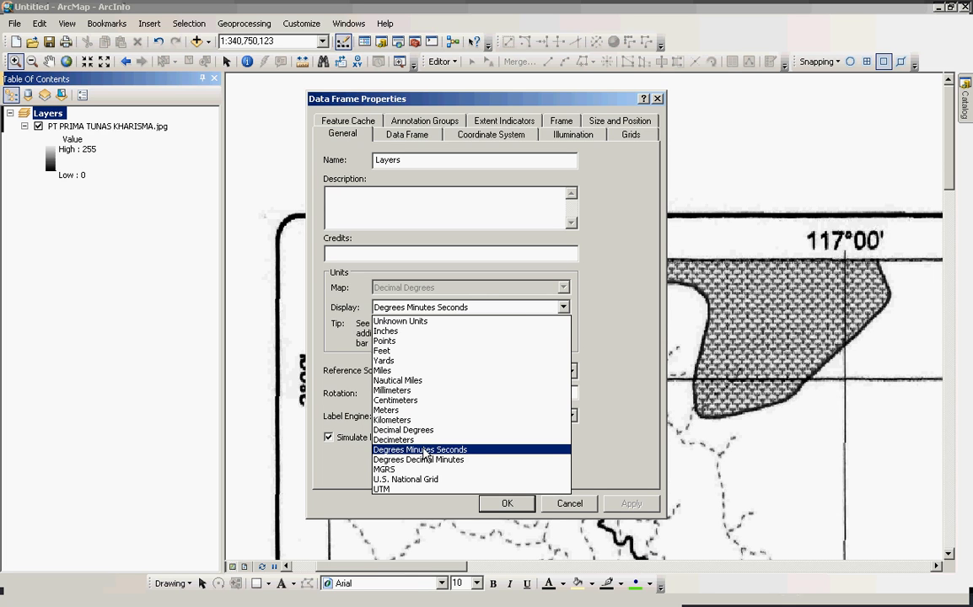
left_click(392, 450)
left_click(504, 504)
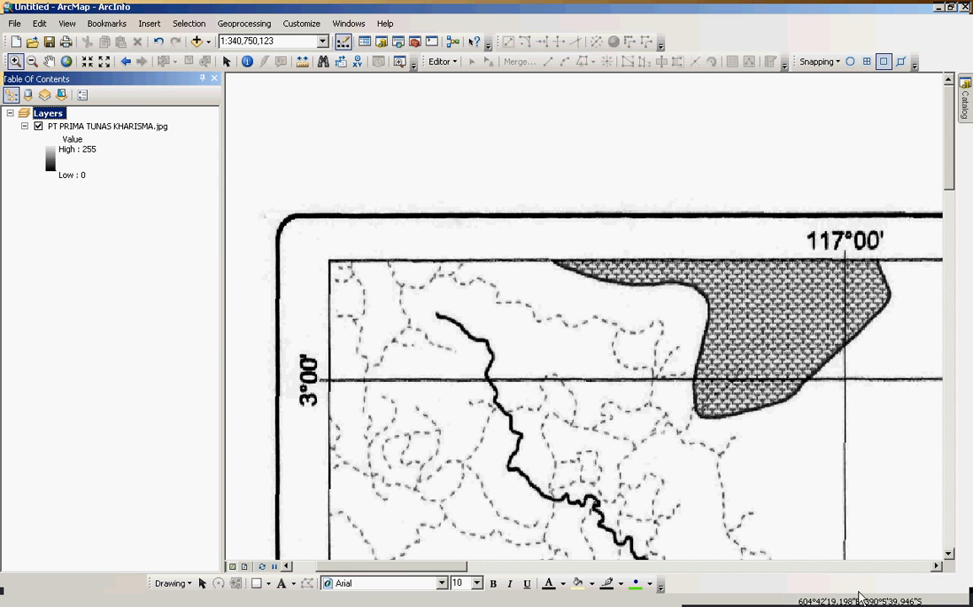
Display the Georeferencing toolbar with the whole scanned map in view.
right_click(70, 126)
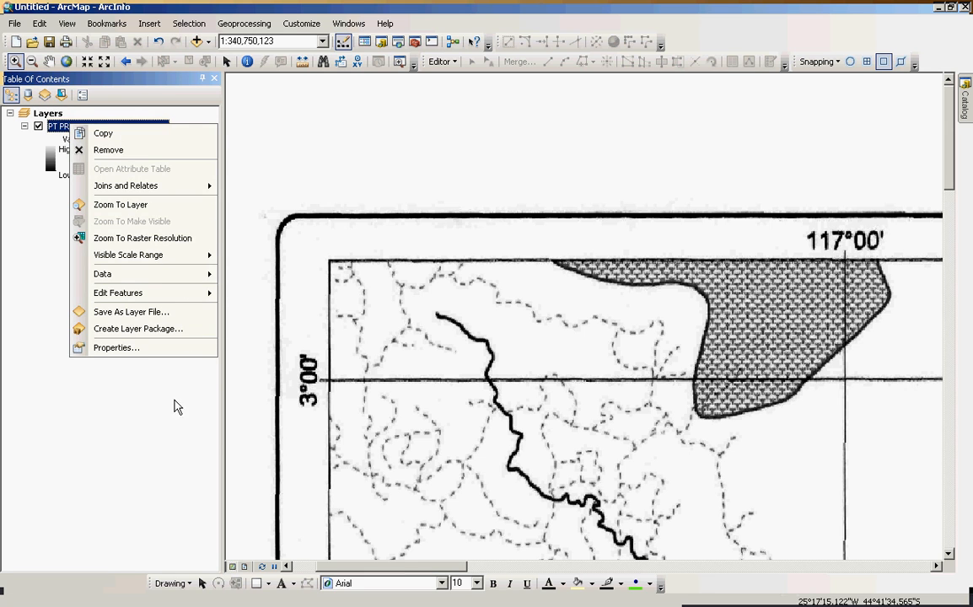
left_click(157, 367)
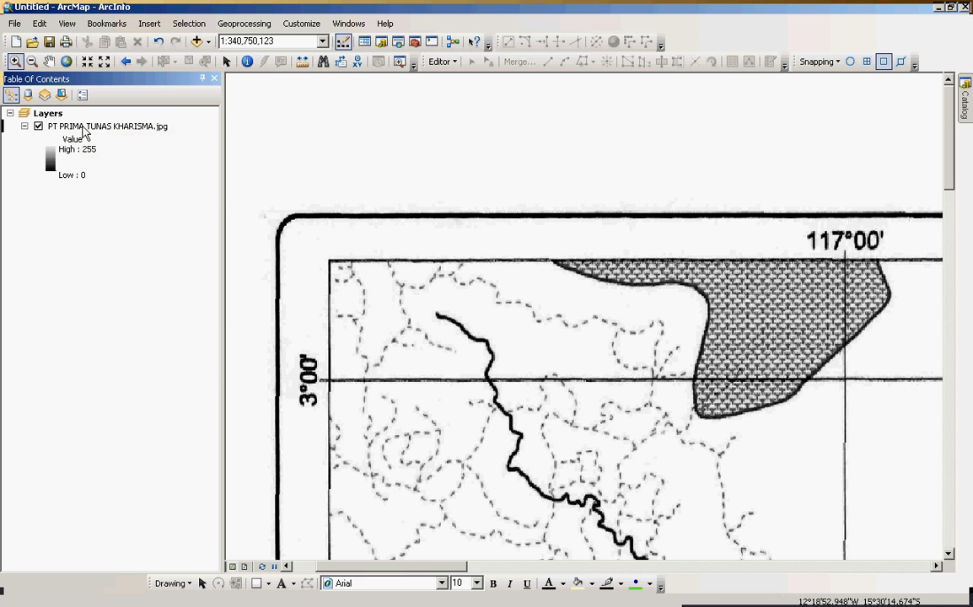
right_click(84, 133)
left_click(110, 203)
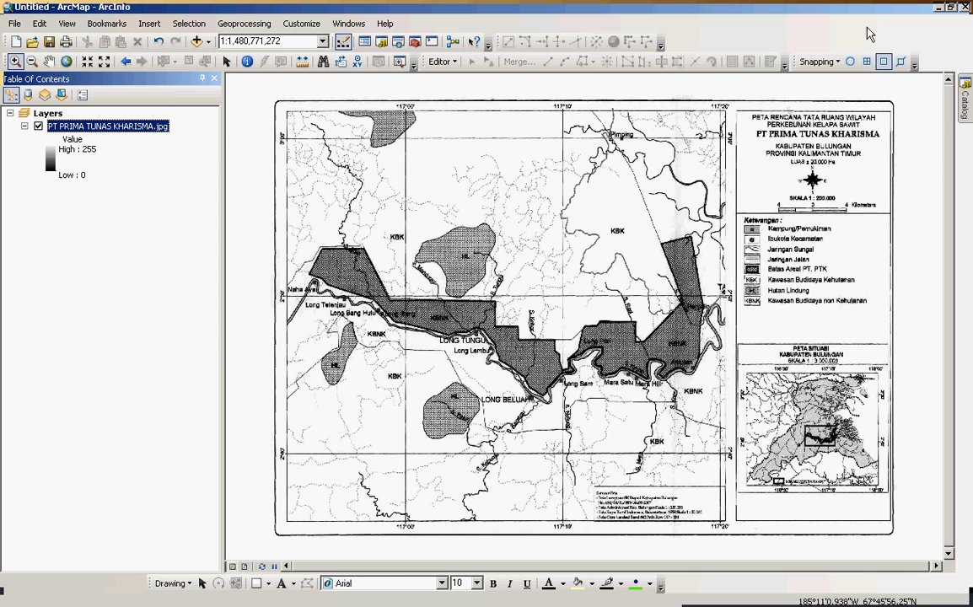
right_click(545, 57)
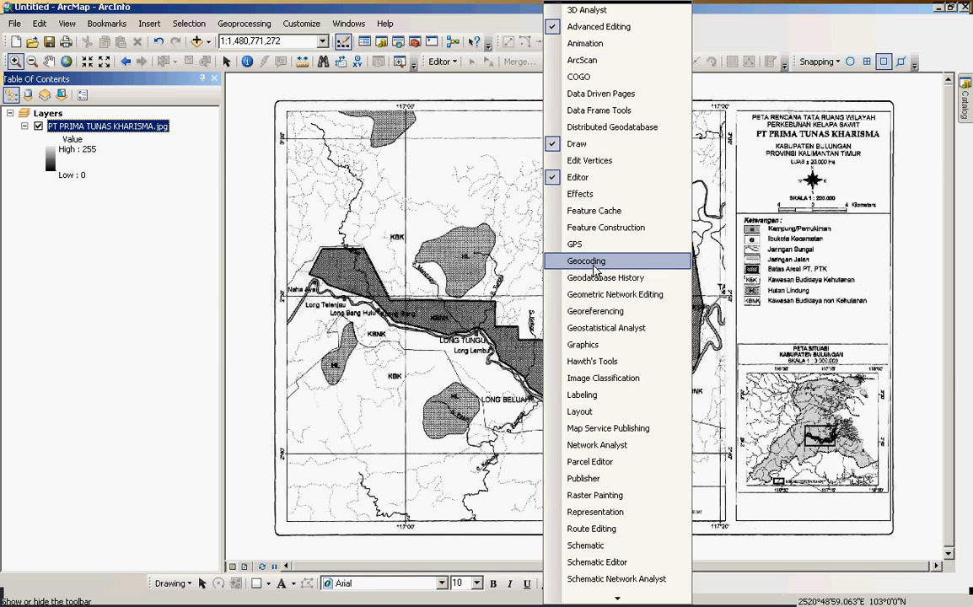
left_click(600, 312)
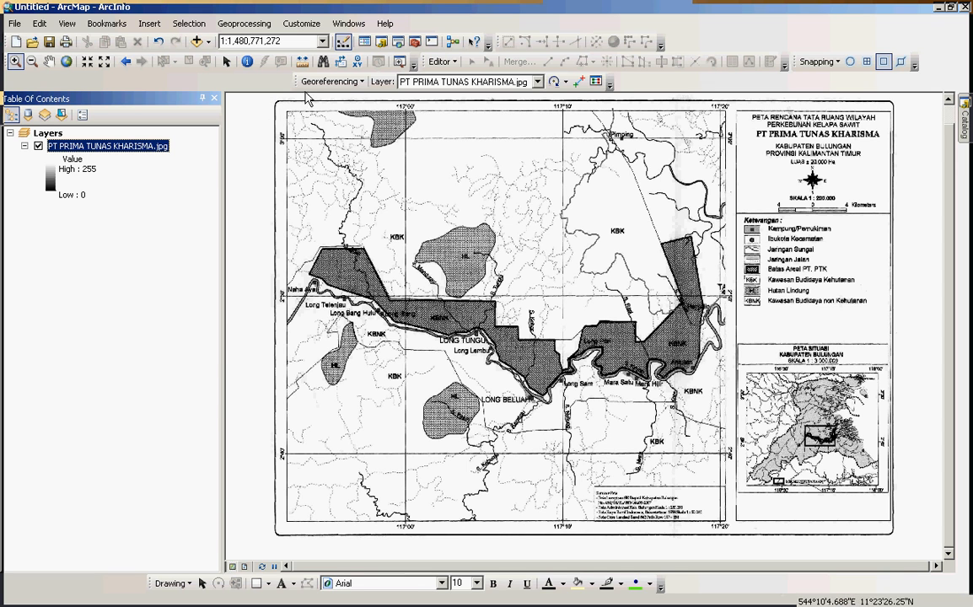
Start a georeferencing control point at the intersection of the 117°00' and 3°00' grid lines.
left_click_drag(267, 99, 425, 155)
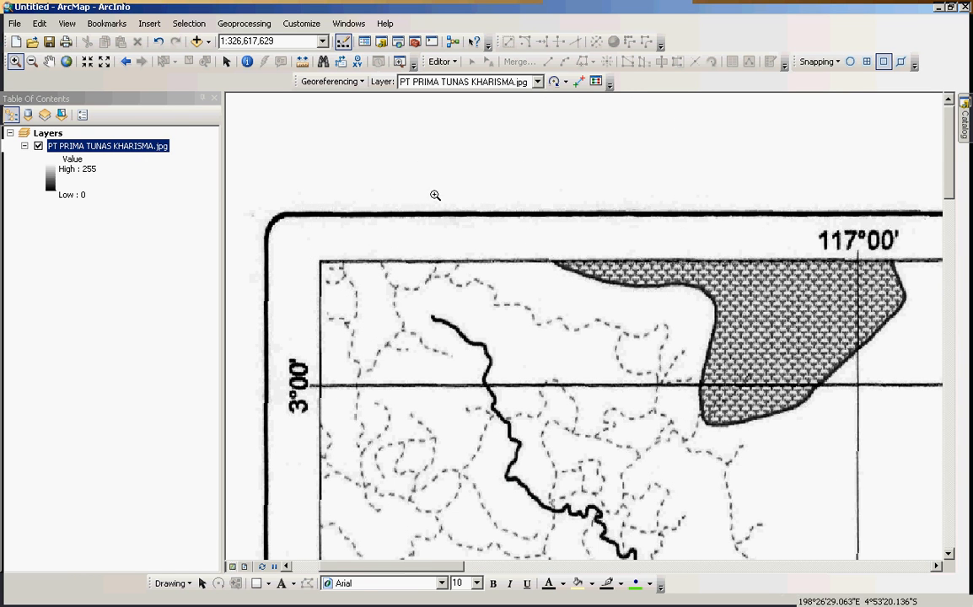
left_click(14, 62)
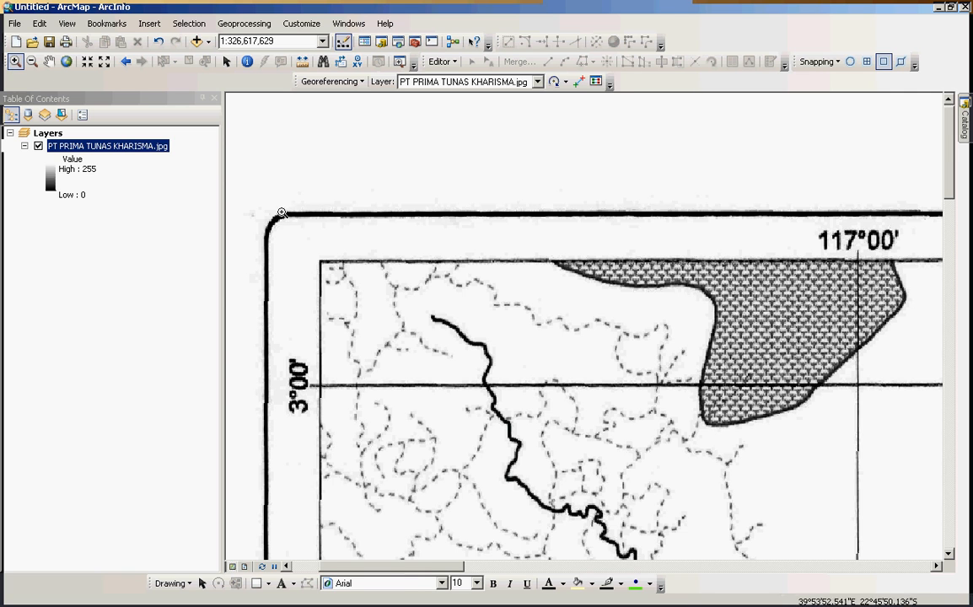
right_click(135, 150)
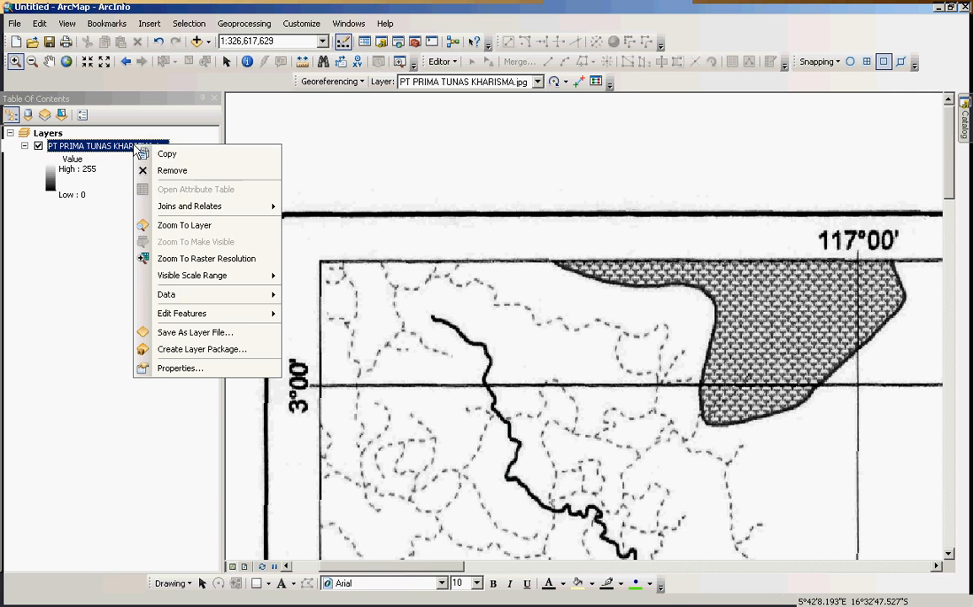
left_click(168, 221)
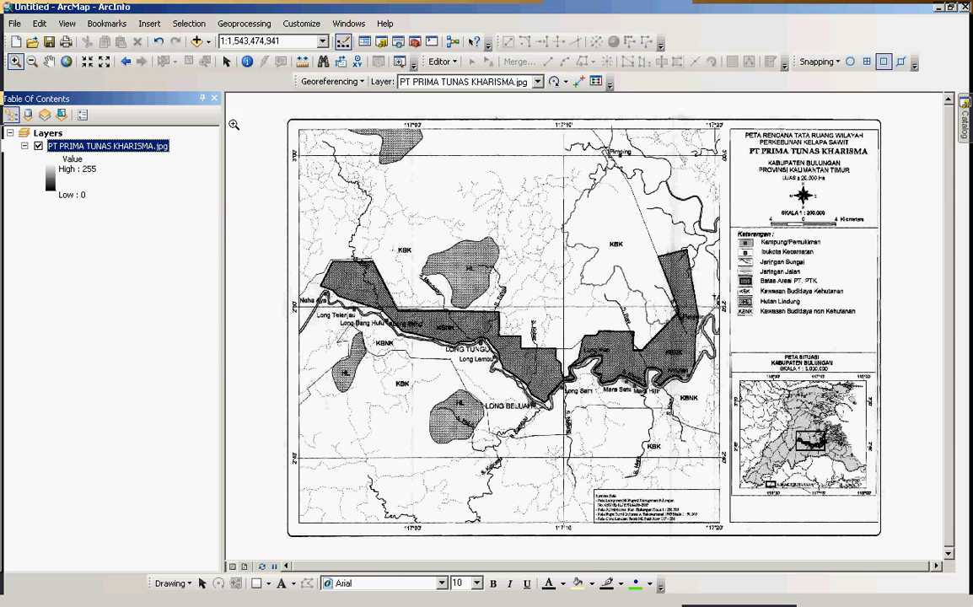
left_click_drag(277, 110, 426, 175)
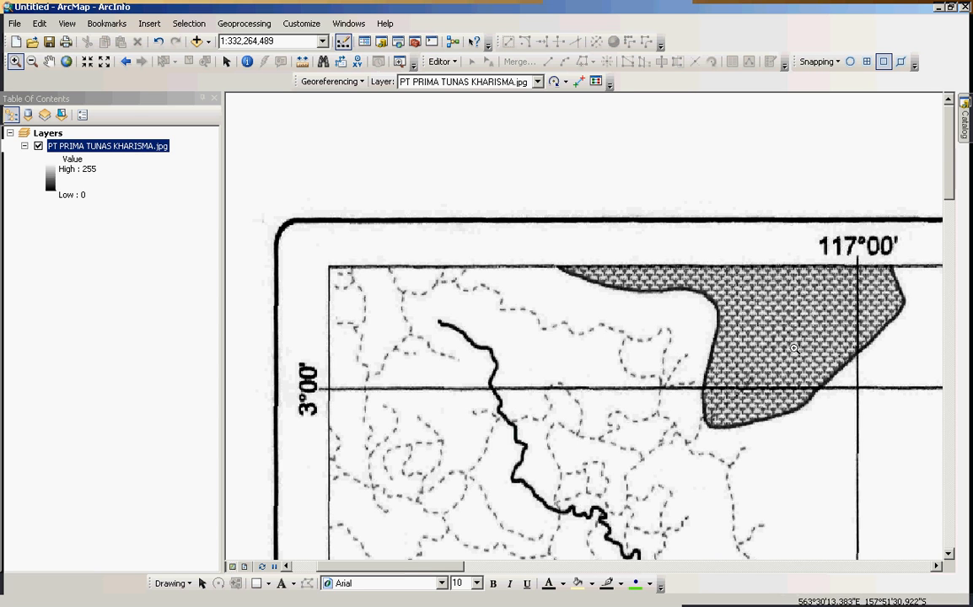
mouse_move(793, 342)
left_mouse_down()
mouse_move(897, 429)
mouse_move(890, 451)
mouse_move(914, 452)
left_mouse_up()
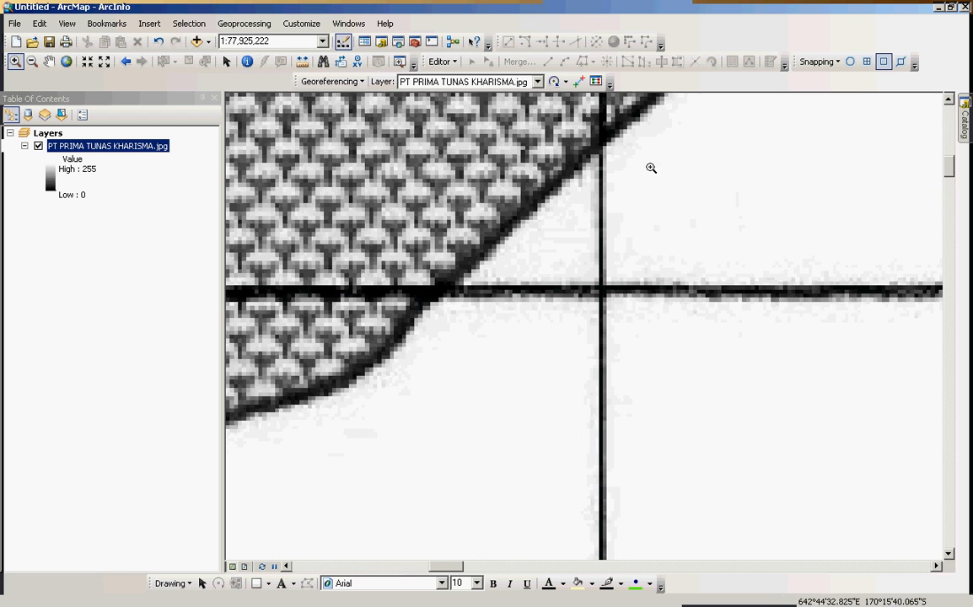
left_click(578, 82)
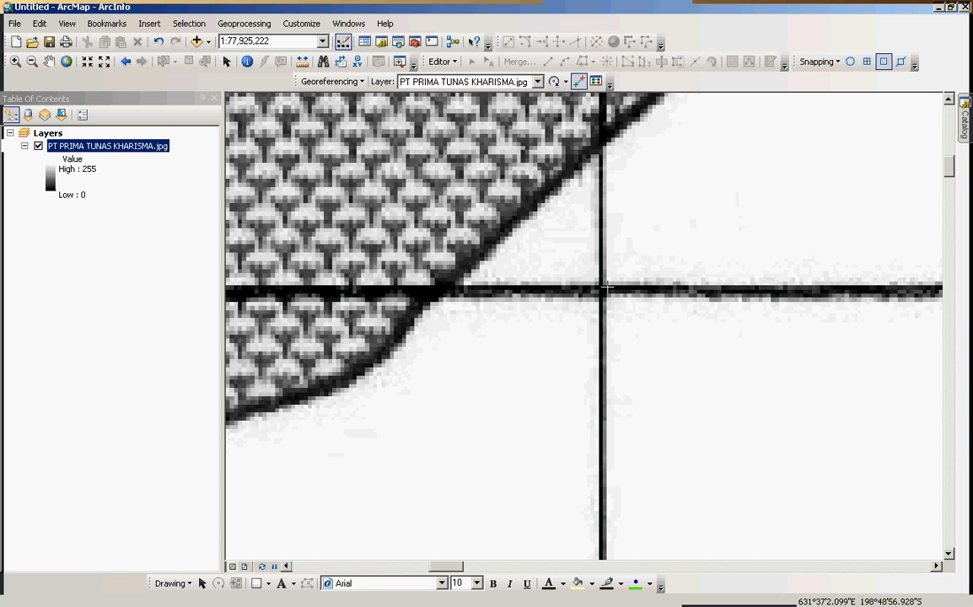
left_click(601, 288)
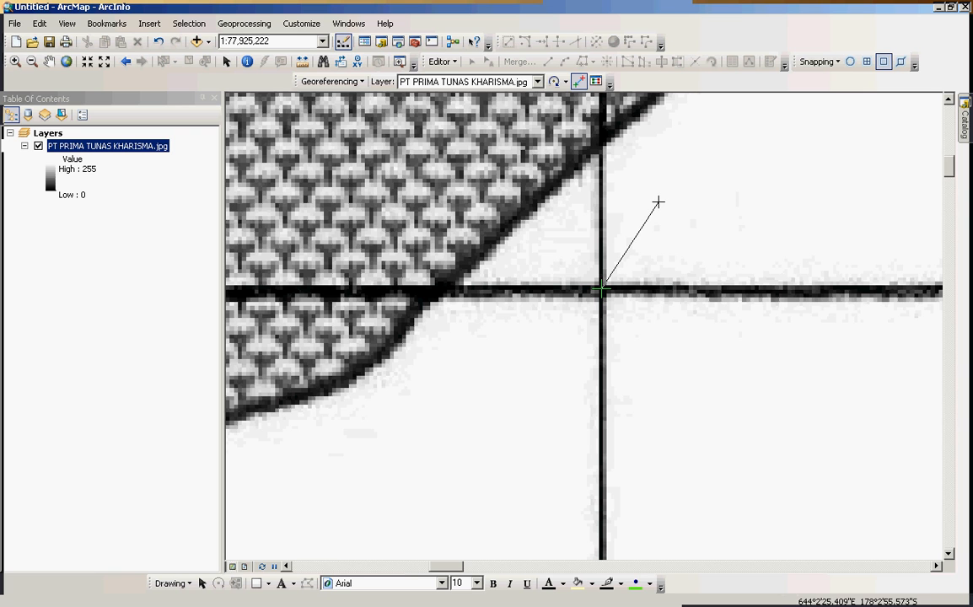
Set the pending control point's longitude to 117° 0' 0" E using DMS coordinate entry.
left_click(125, 63)
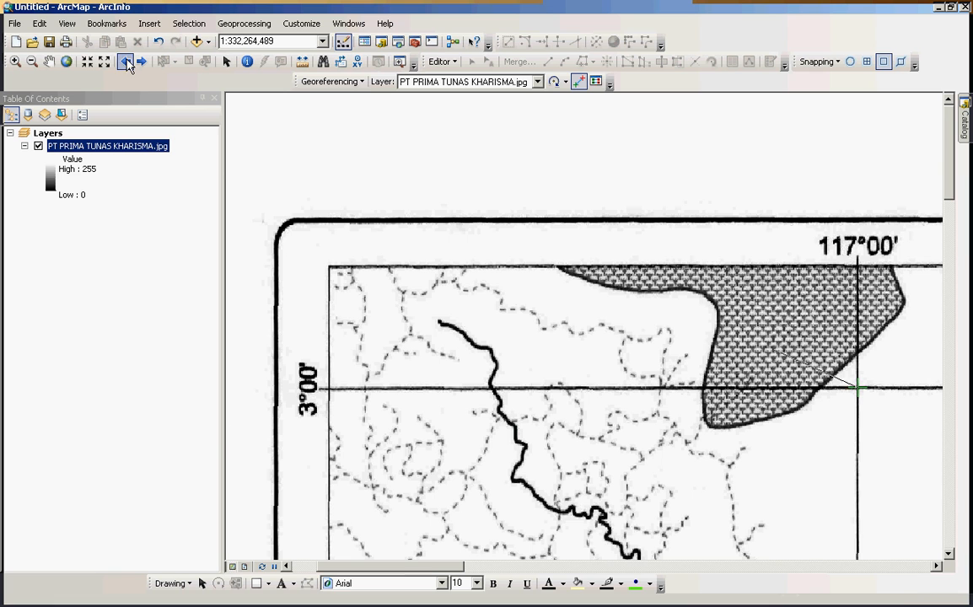
right_click(609, 315)
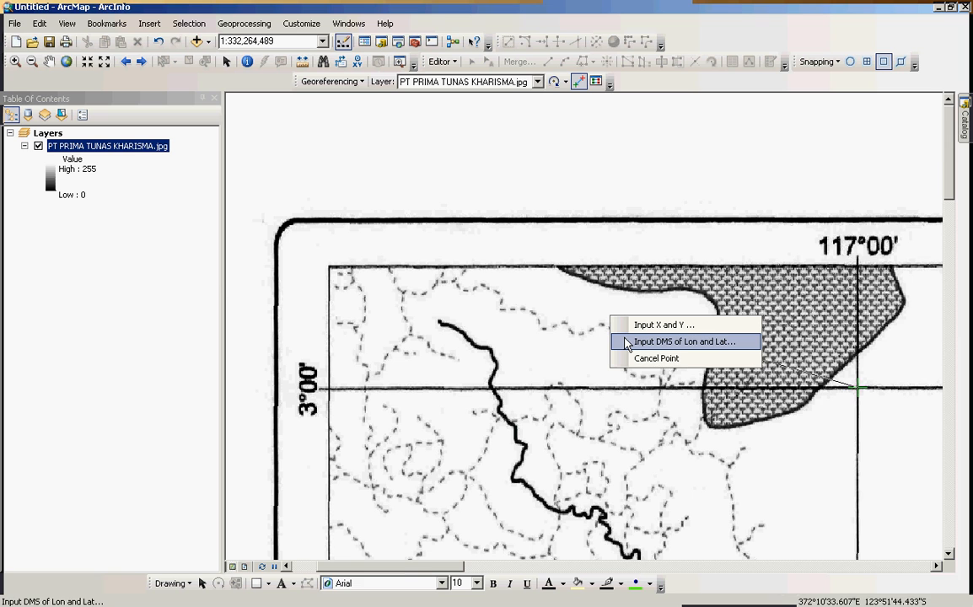
left_click(627, 341)
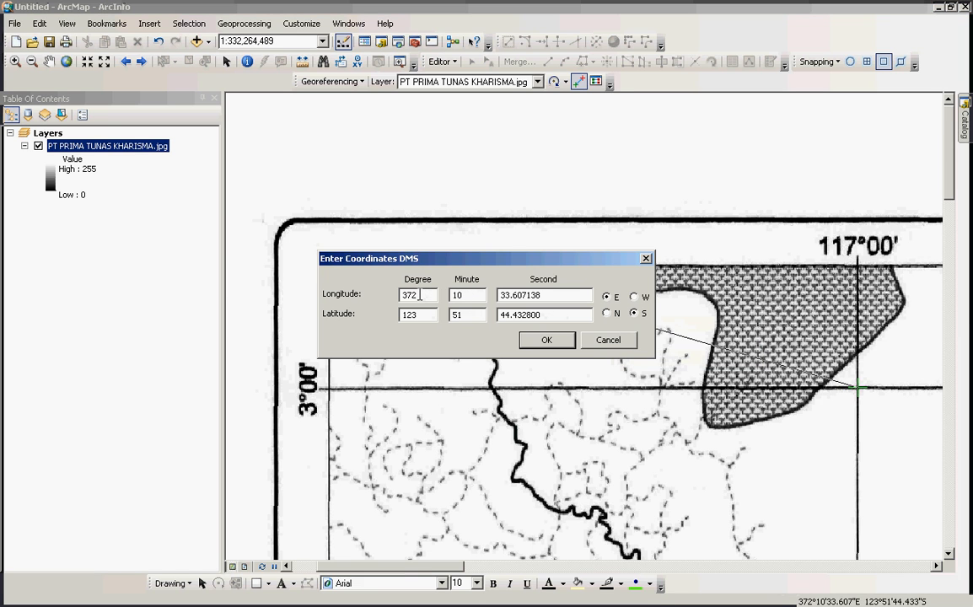
type("117")
double_click(477, 297)
type("0")
double_click(546, 296)
type("0")
Set the control point's latitude to 3° 0' 0" N and accept the coordinates.
double_click(426, 316)
type("30")
left_click_drag(544, 315, 499, 315)
type("0")
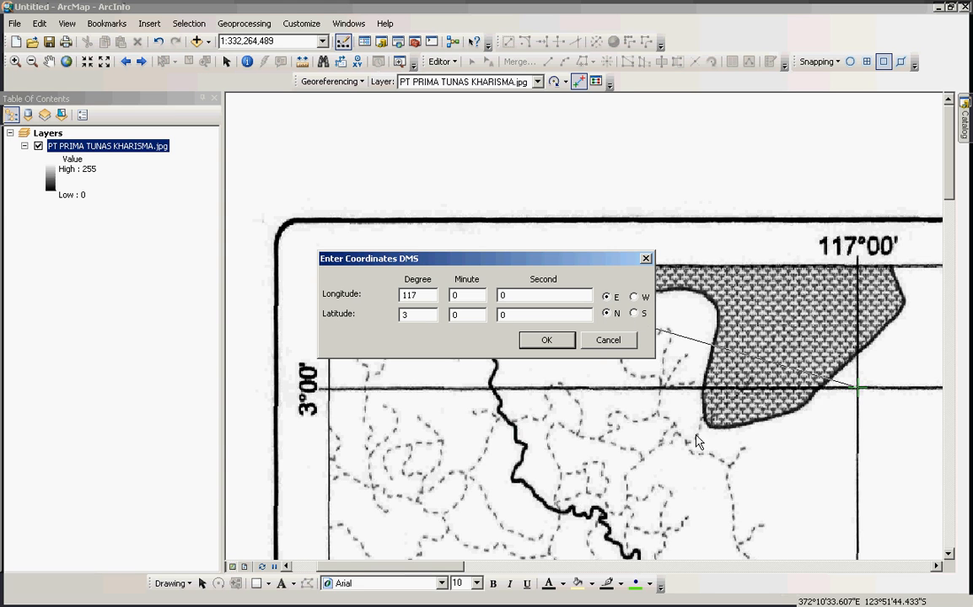
left_click(548, 339)
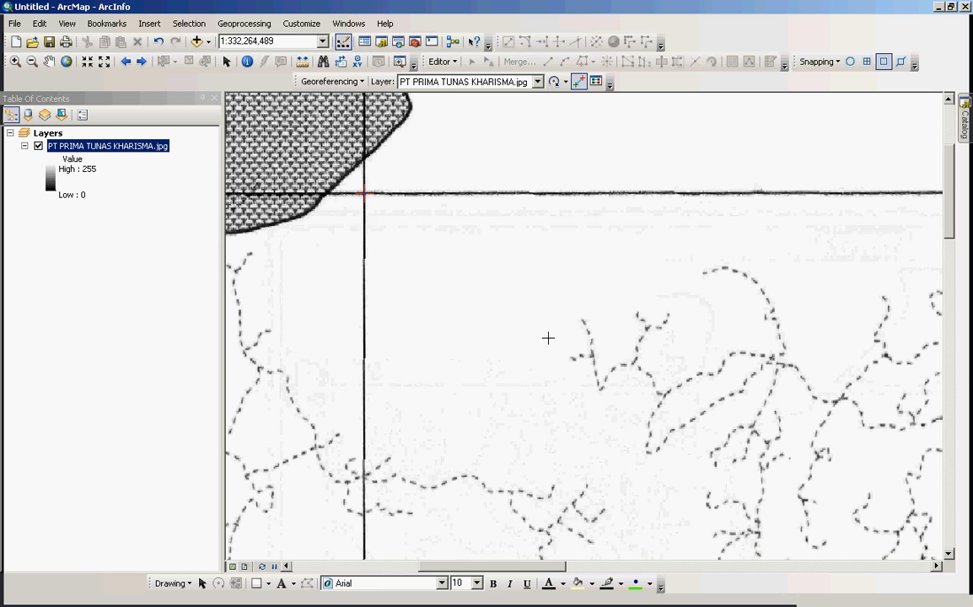
Start a second control point at the intersection of the 117°20' and 3°00' grid lines.
right_click(139, 150)
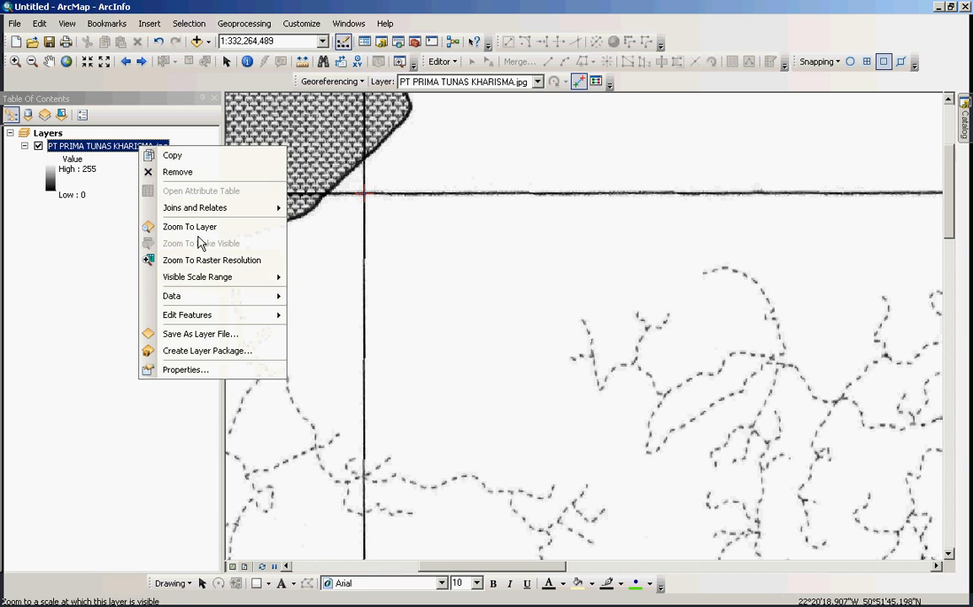
left_click(203, 224)
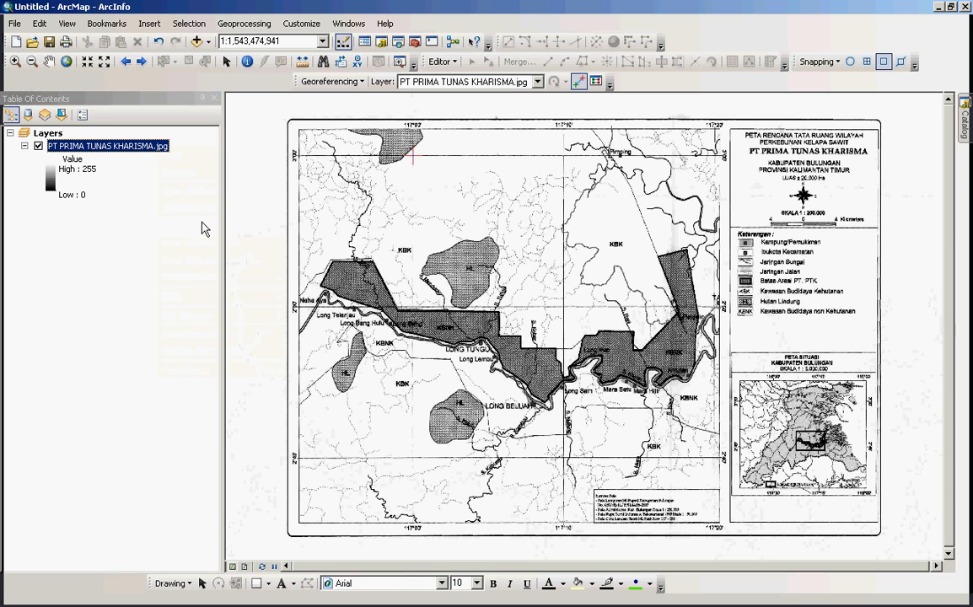
left_click(13, 63)
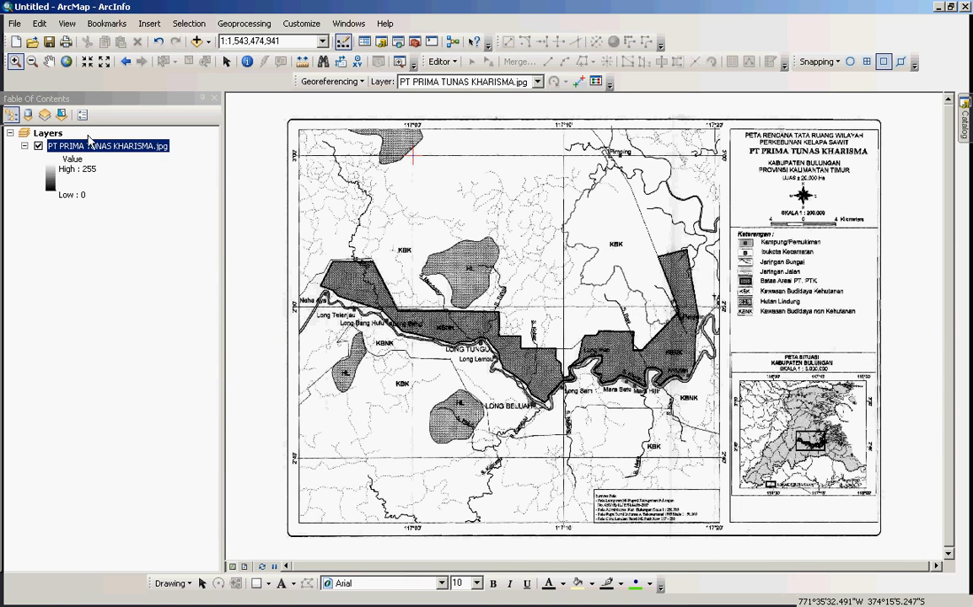
left_click_drag(693, 114, 736, 170)
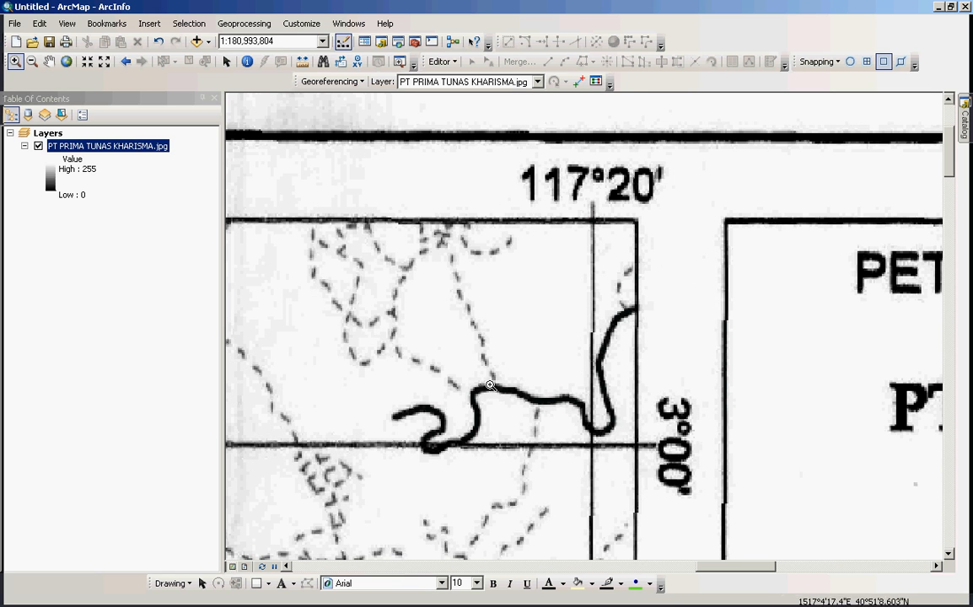
left_click(579, 81)
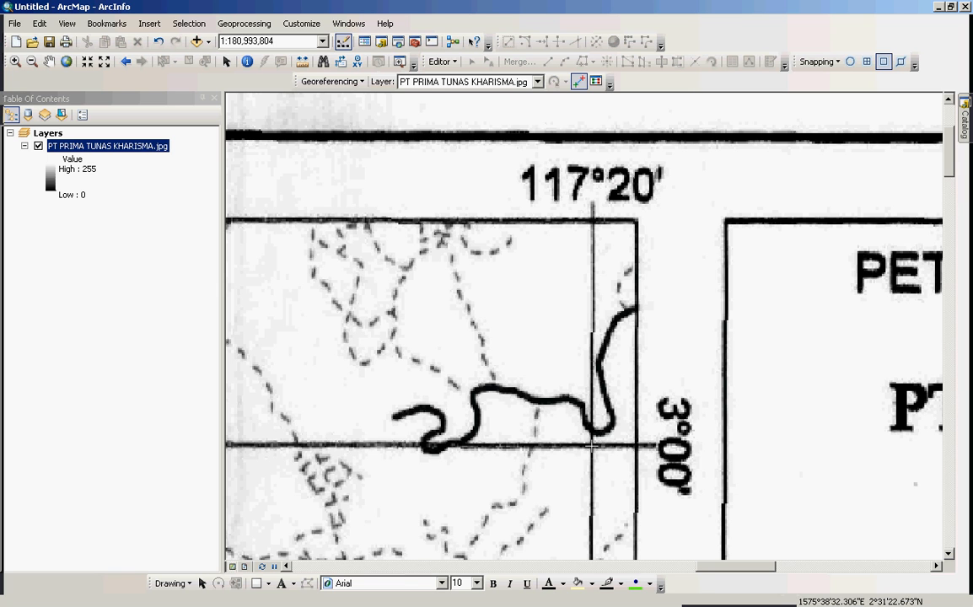
left_click(591, 445)
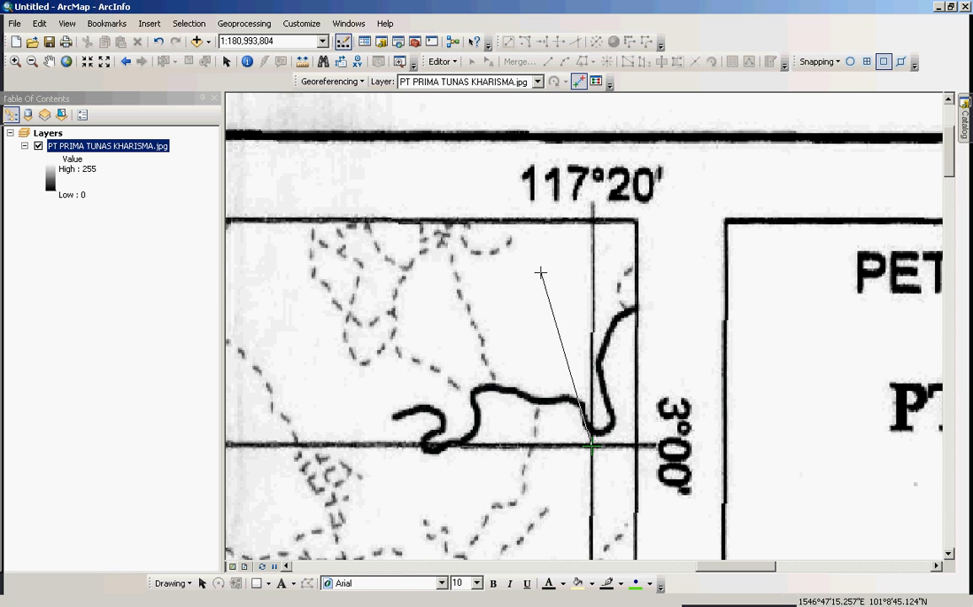
Set the second control point's longitude to 117° 20' 0" E using DMS coordinate entry.
right_click(533, 296)
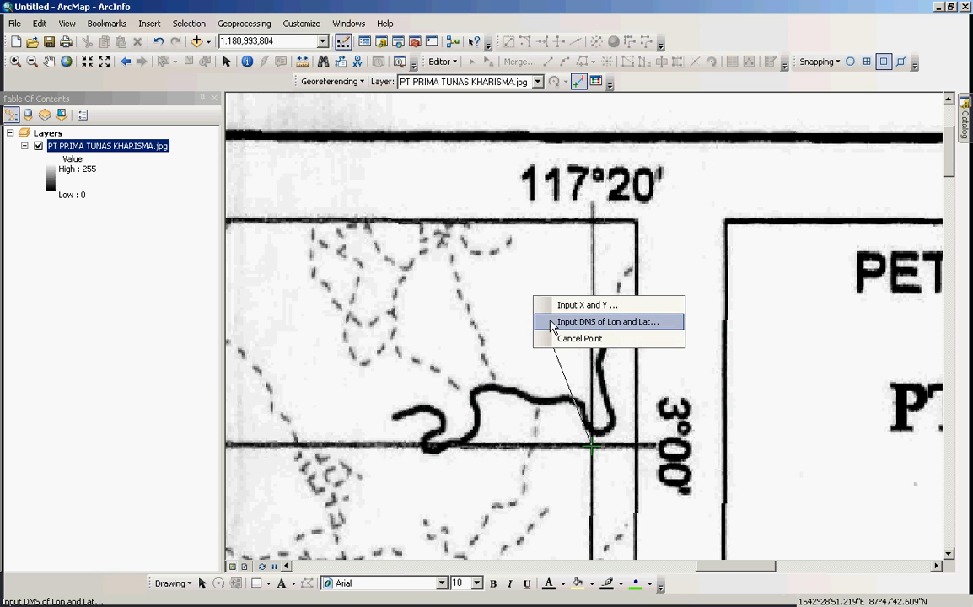
left_click(553, 324)
double_click(423, 297)
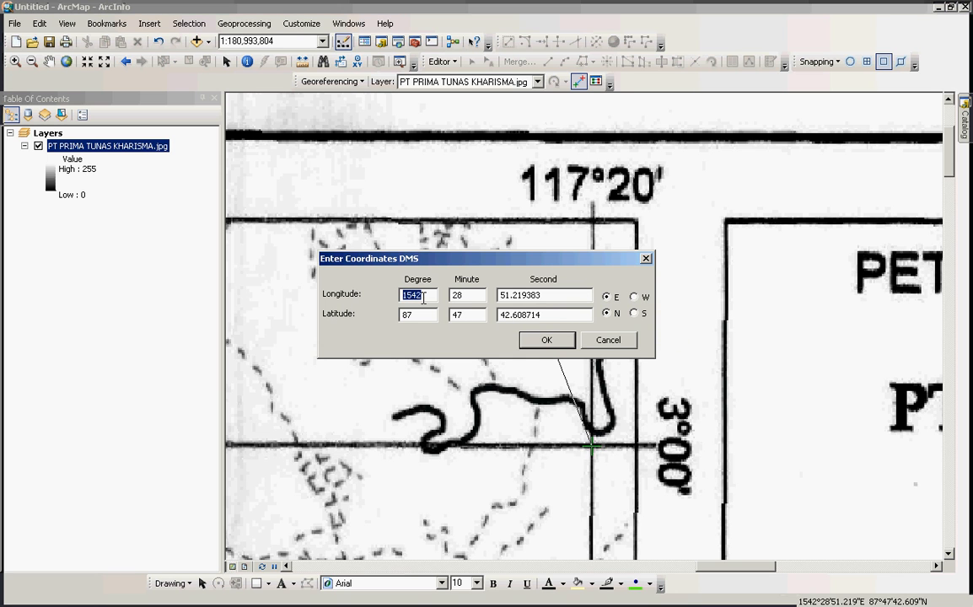
type("117")
double_click(456, 293)
type("20")
key("Tab")
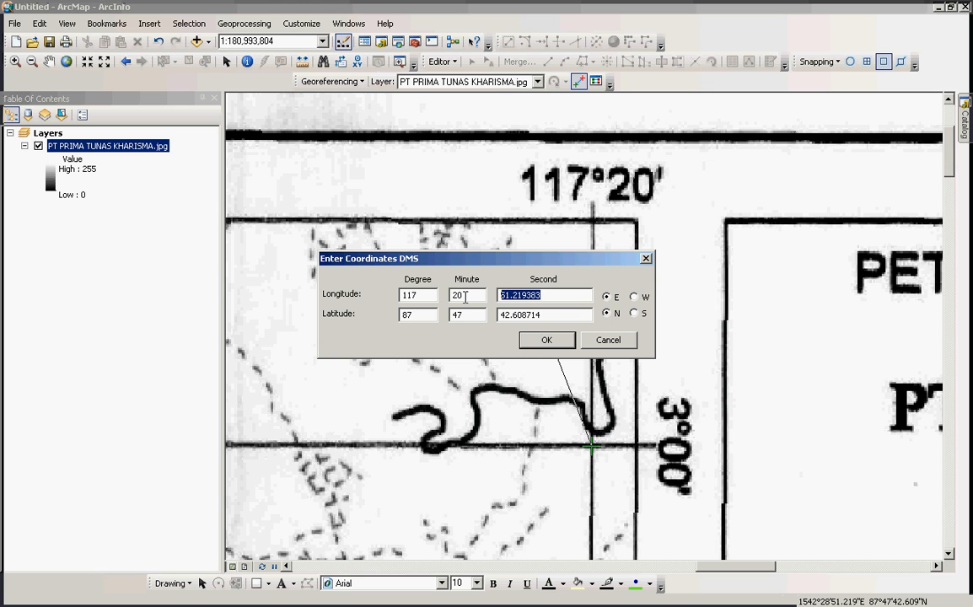
type("0")
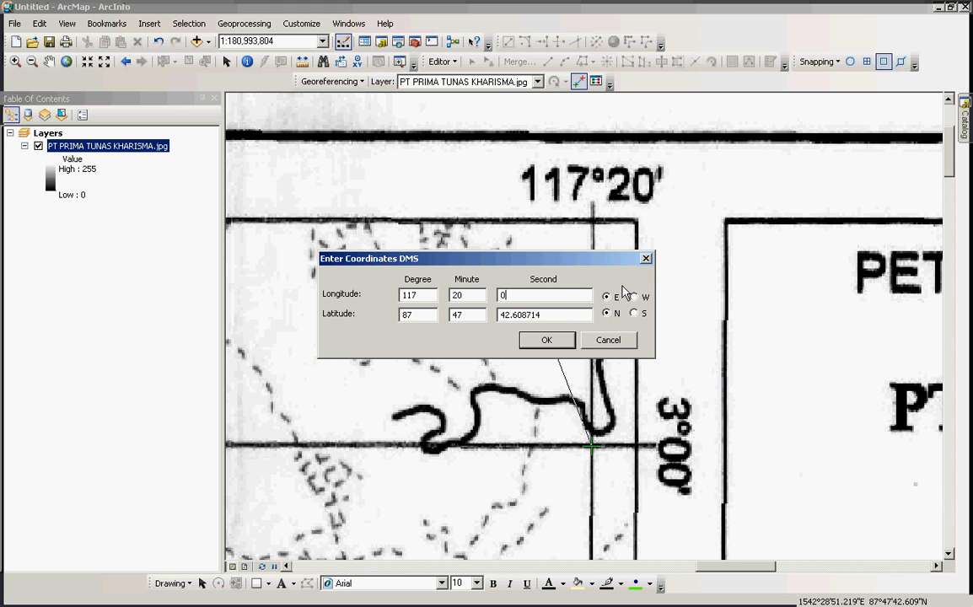
Set the second control point's latitude to 3° 0' 0" N and accept the coordinates.
left_click_drag(418, 314, 393, 320)
type("3")
left_click_drag(465, 315, 449, 317)
type("0")
left_click_drag(548, 316, 496, 318)
type("0")
left_click(546, 340)
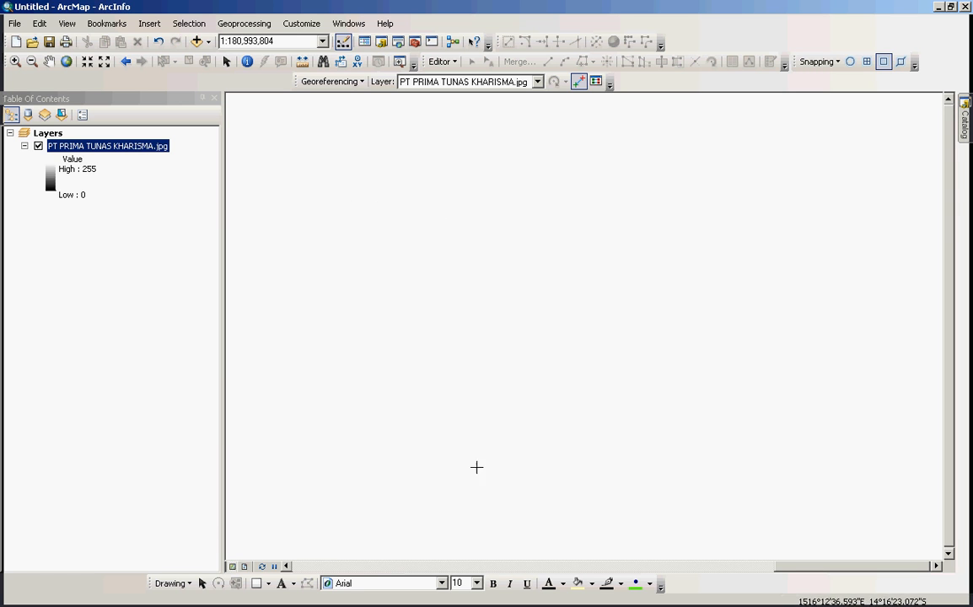
Start a third control point at the intersection of the 117°20' and 2°40' grid lines.
right_click(100, 145)
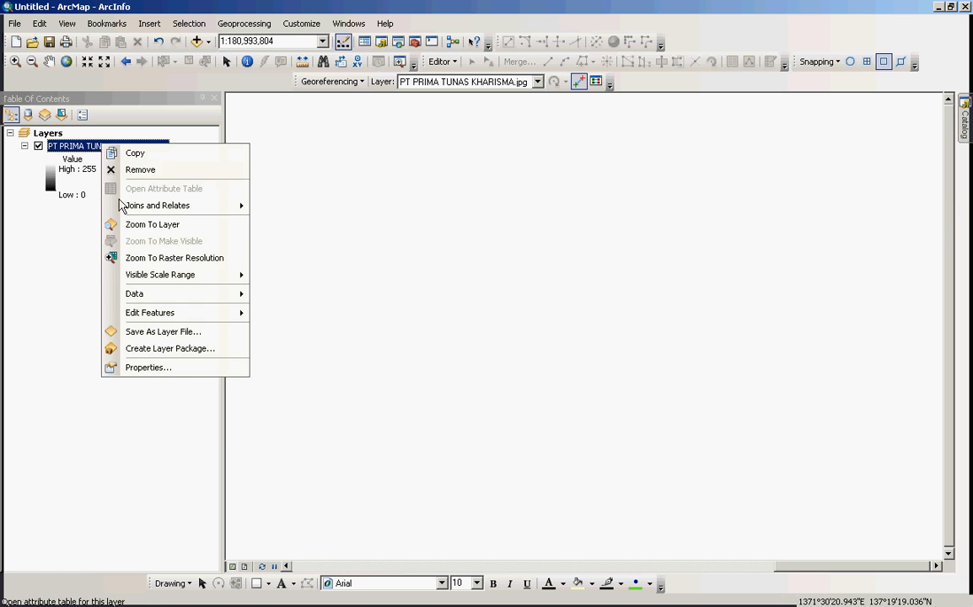
left_click(103, 95)
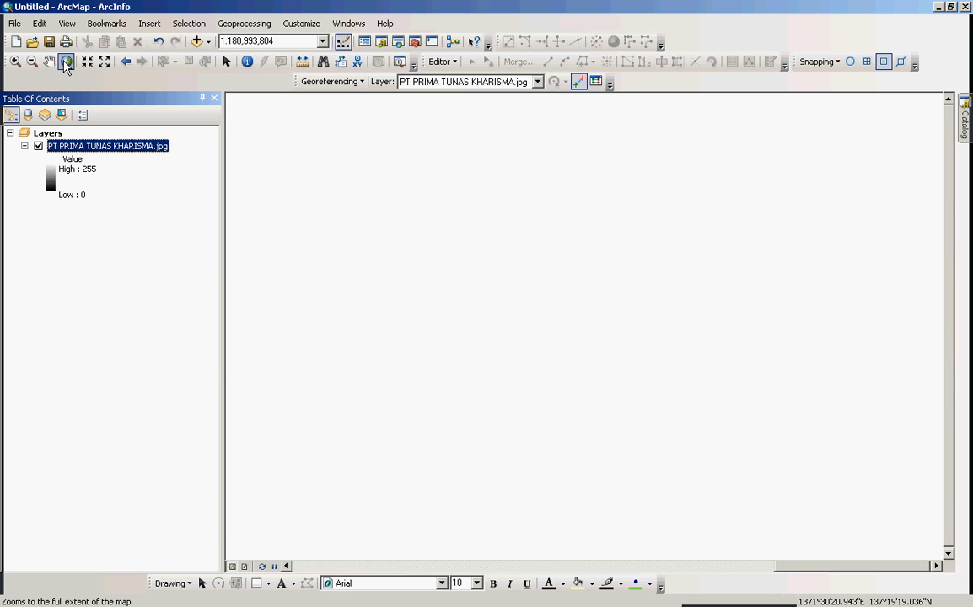
left_click(65, 63)
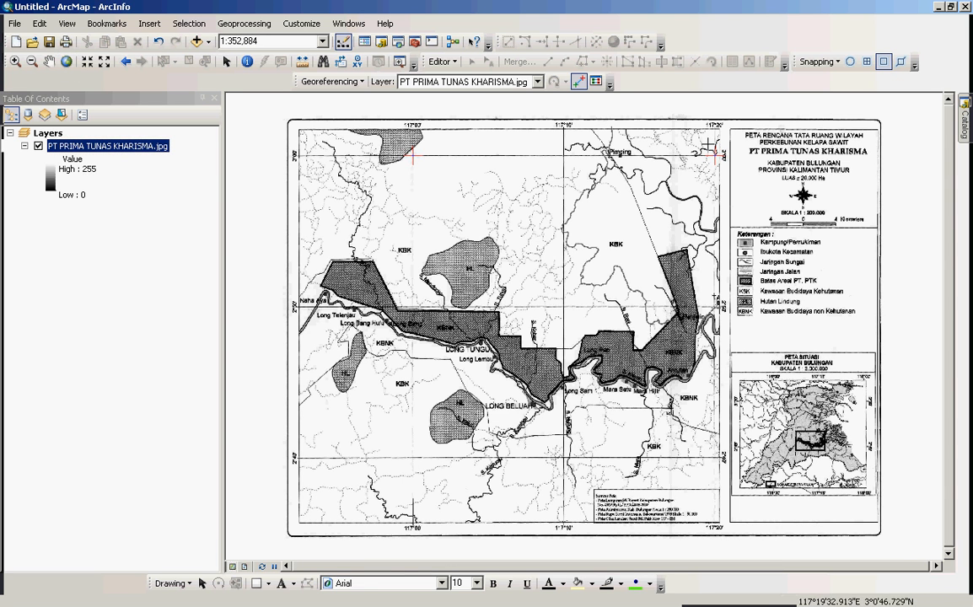
left_click(15, 61)
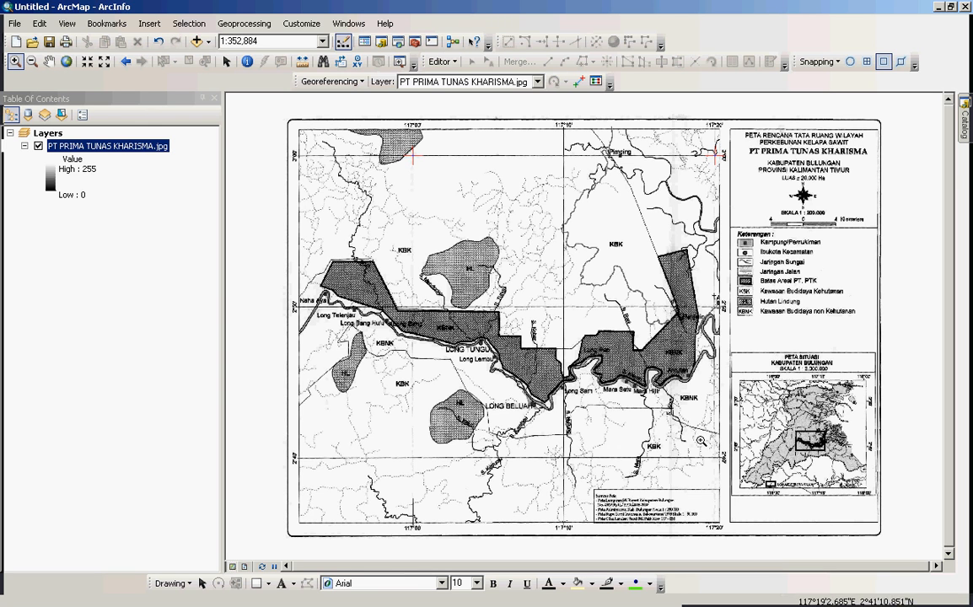
left_click_drag(689, 440, 753, 545)
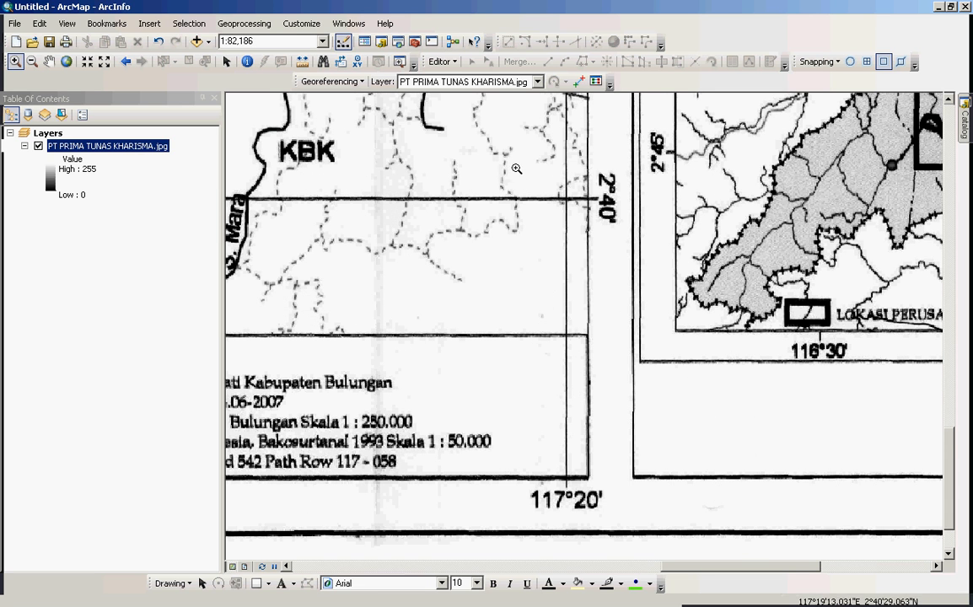
left_click_drag(515, 169, 625, 246)
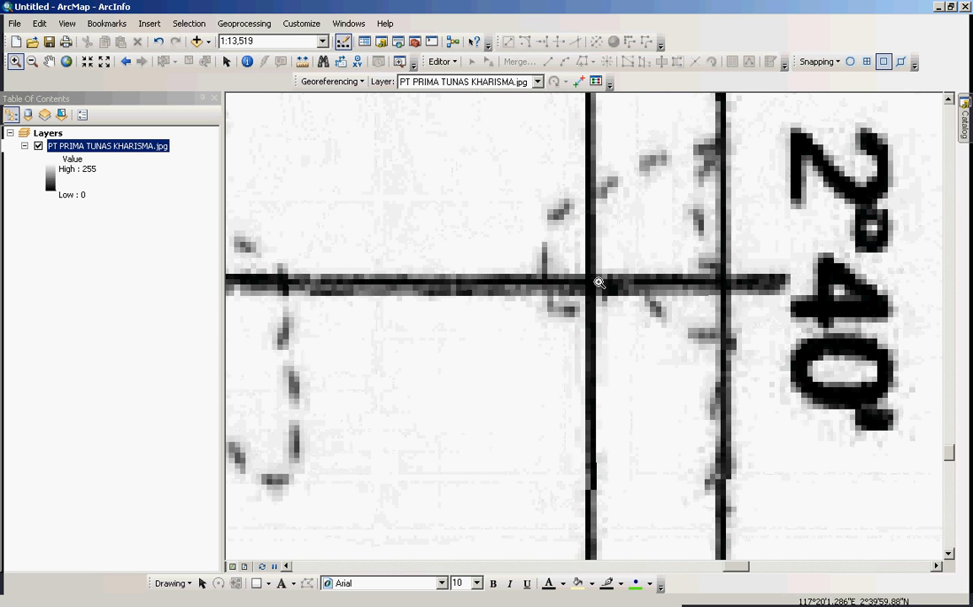
left_click(579, 81)
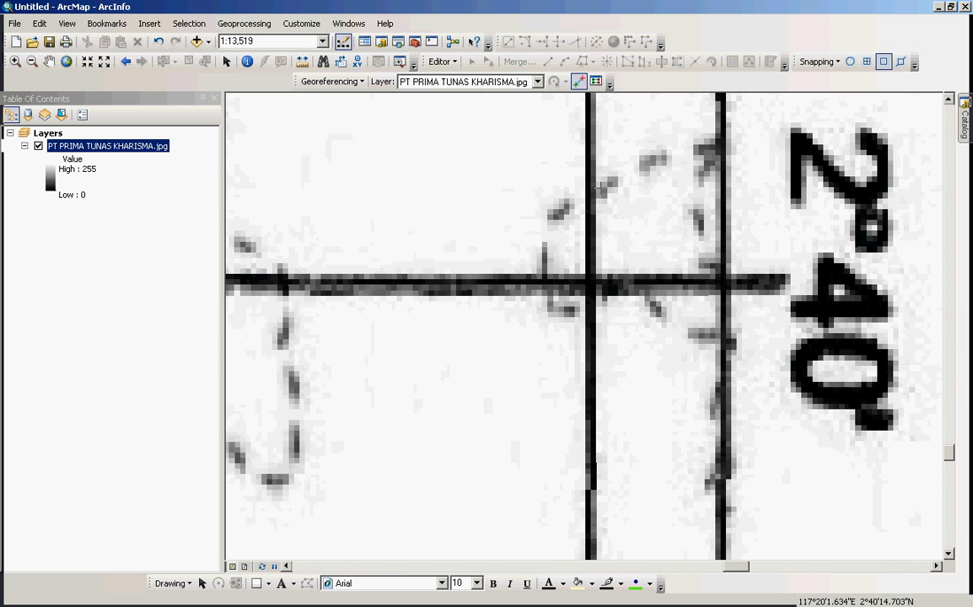
left_click(587, 282)
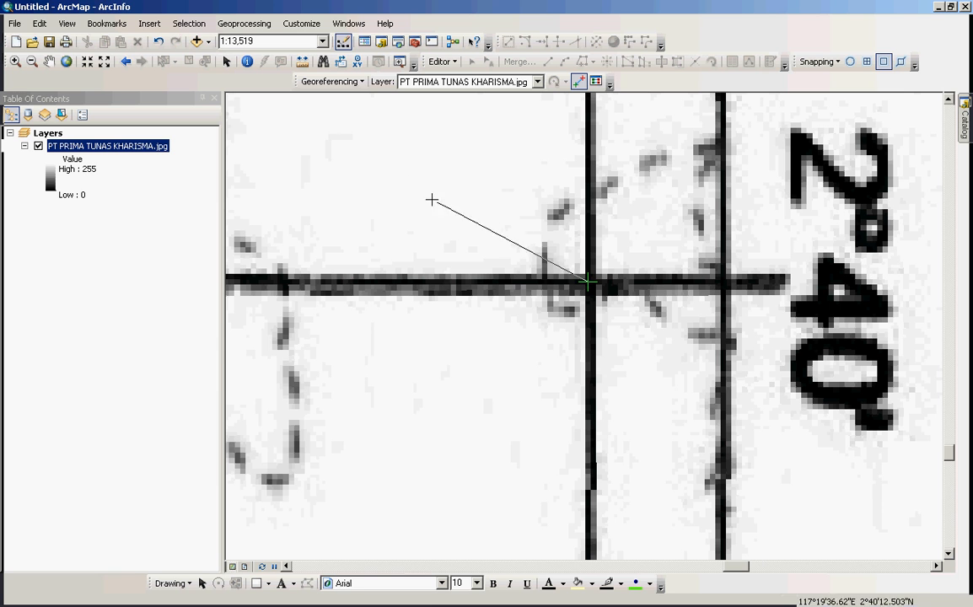
Set the third control point's longitude to 117° 20' 0" E using DMS coordinate entry.
left_click(124, 64)
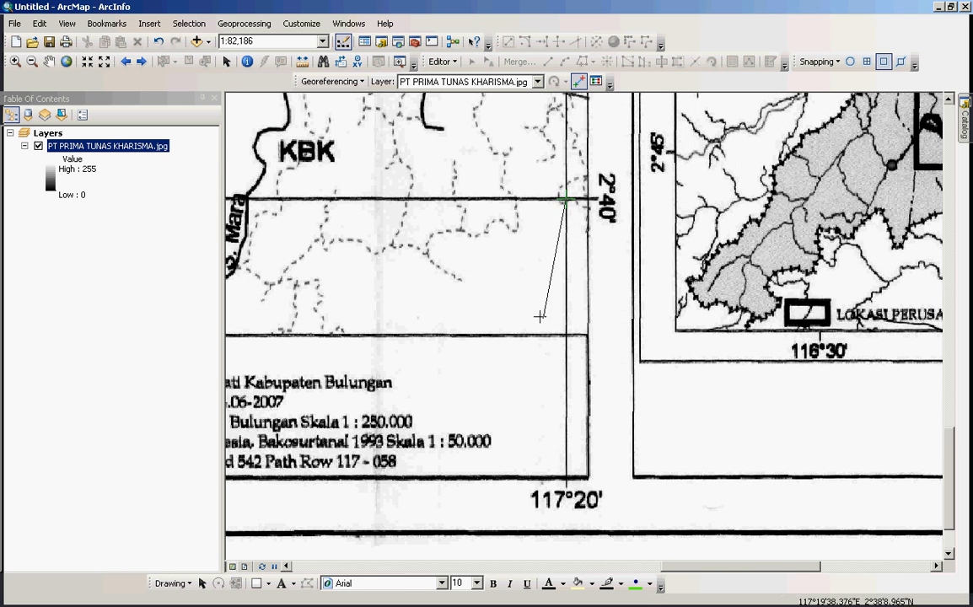
right_click(518, 289)
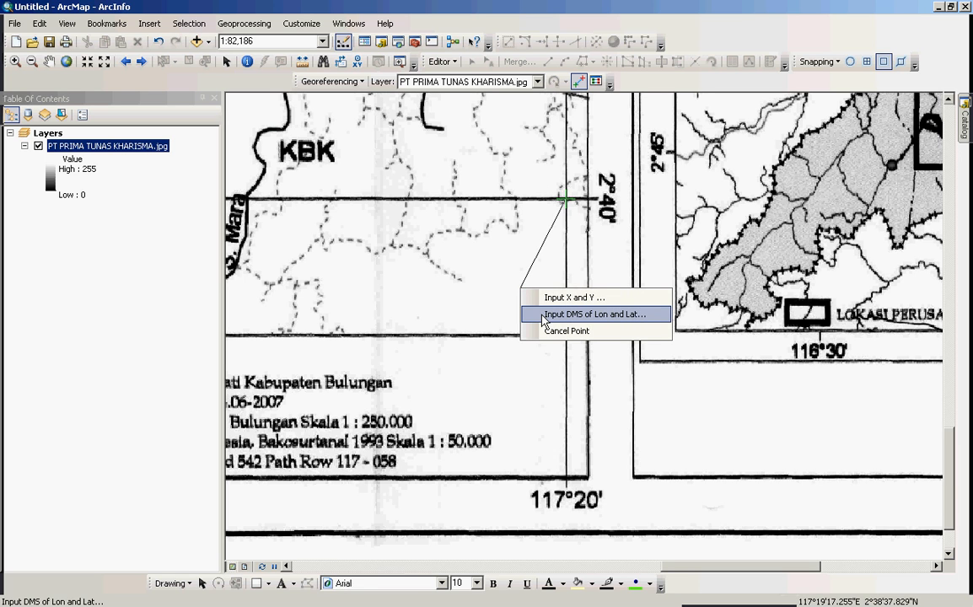
left_click(543, 314)
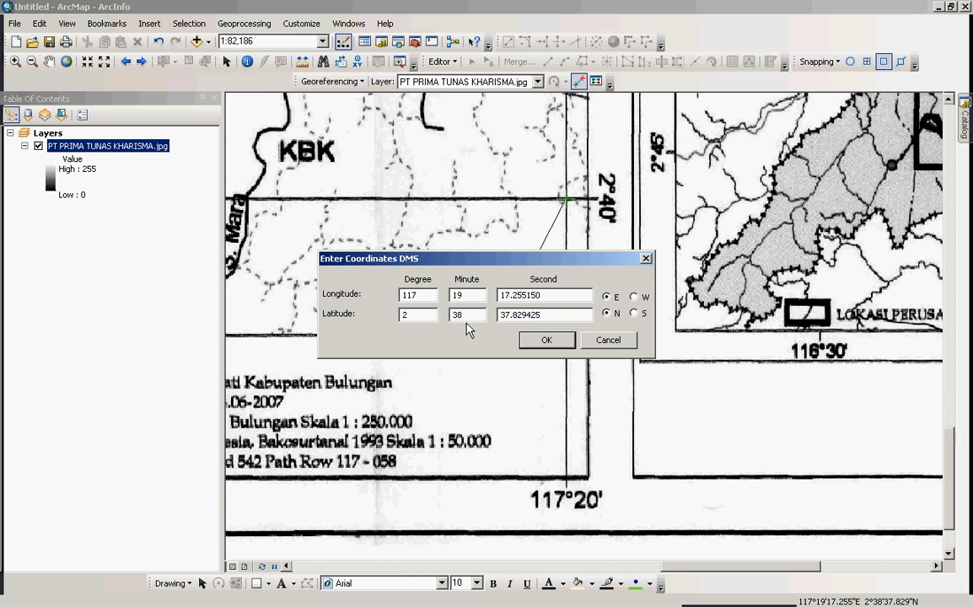
key("Tab")
type("20")
key("Tab")
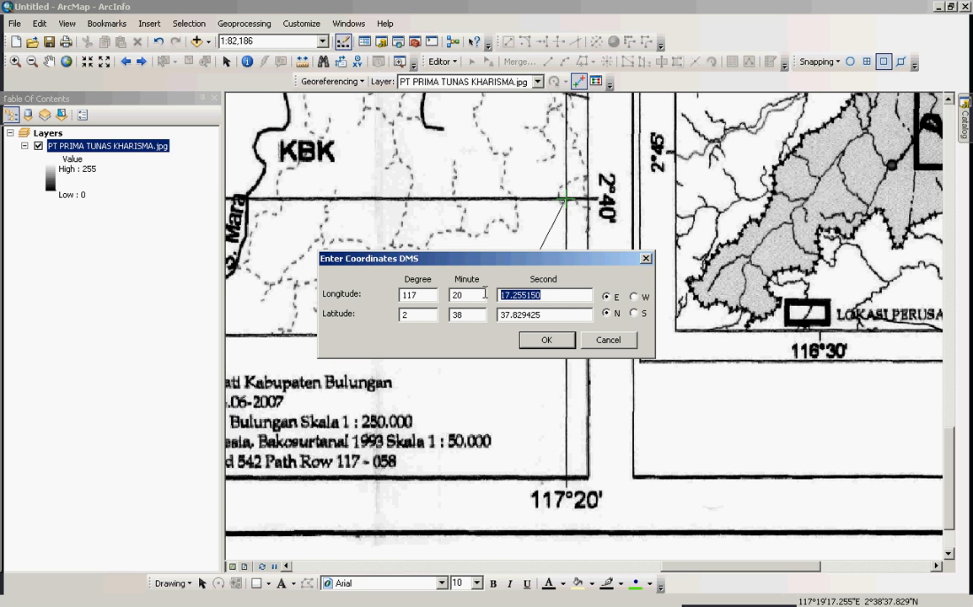
type("0")
Set the third control point's latitude to 2° 40' 0" N and accept the coordinates.
left_click_drag(423, 315, 390, 316)
key("Tab")
type("40")
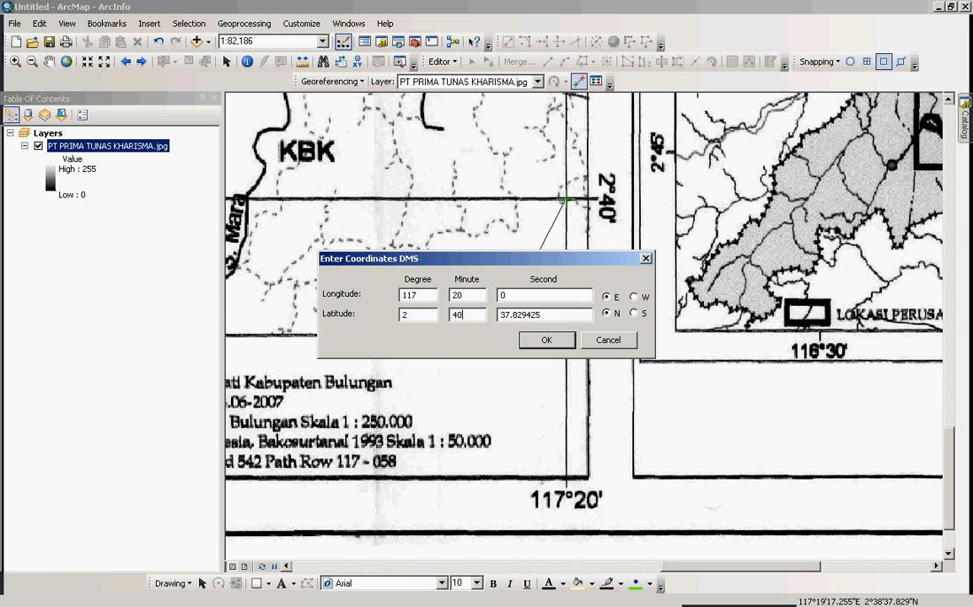
double_click(564, 310)
type("0")
left_click(547, 340)
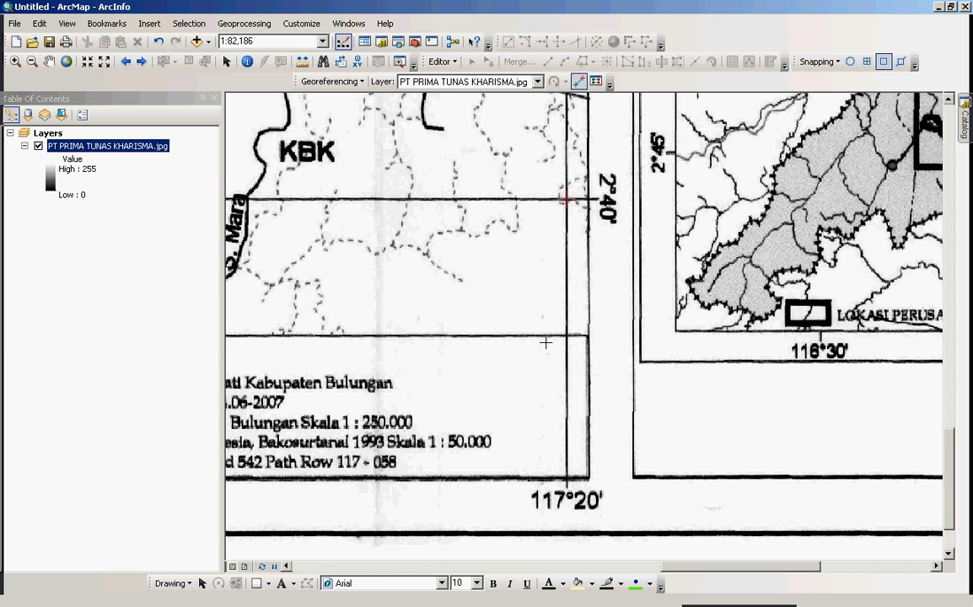
Start a fourth control point at the intersection of the 117°00' and 2°40' grid lines.
right_click(134, 151)
left_click(181, 225)
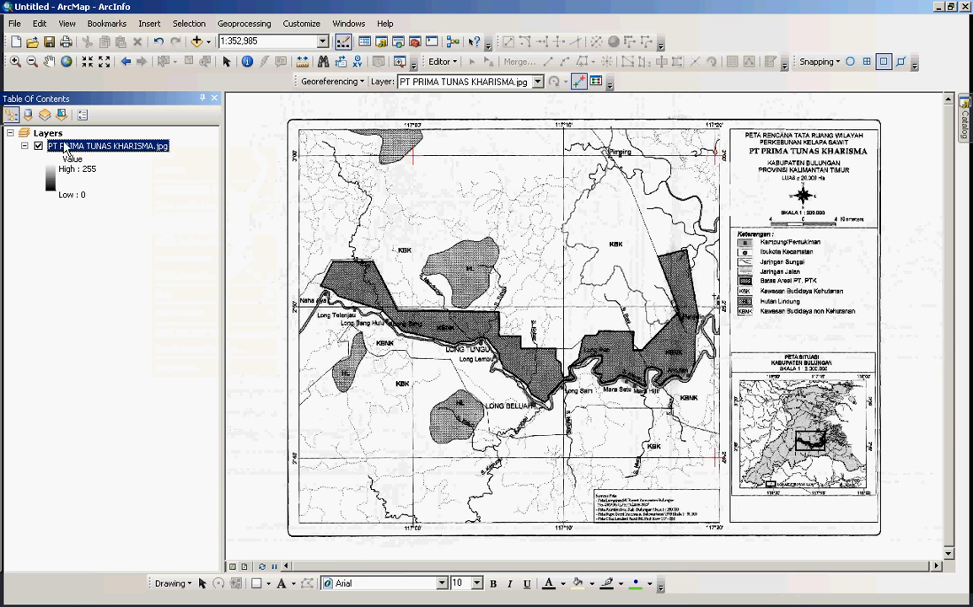
left_click(15, 61)
left_click_drag(256, 394, 407, 494)
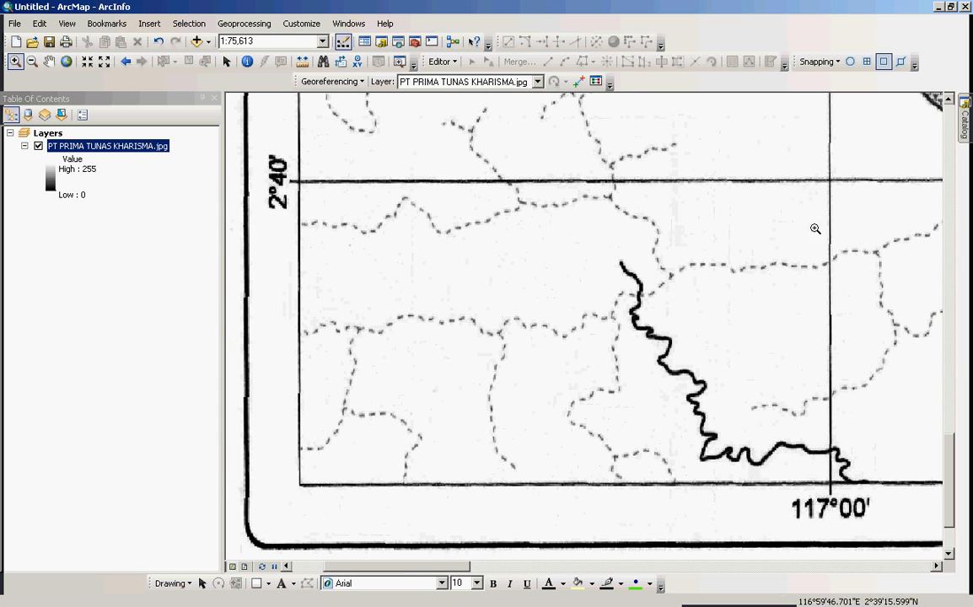
left_click_drag(769, 146, 880, 228)
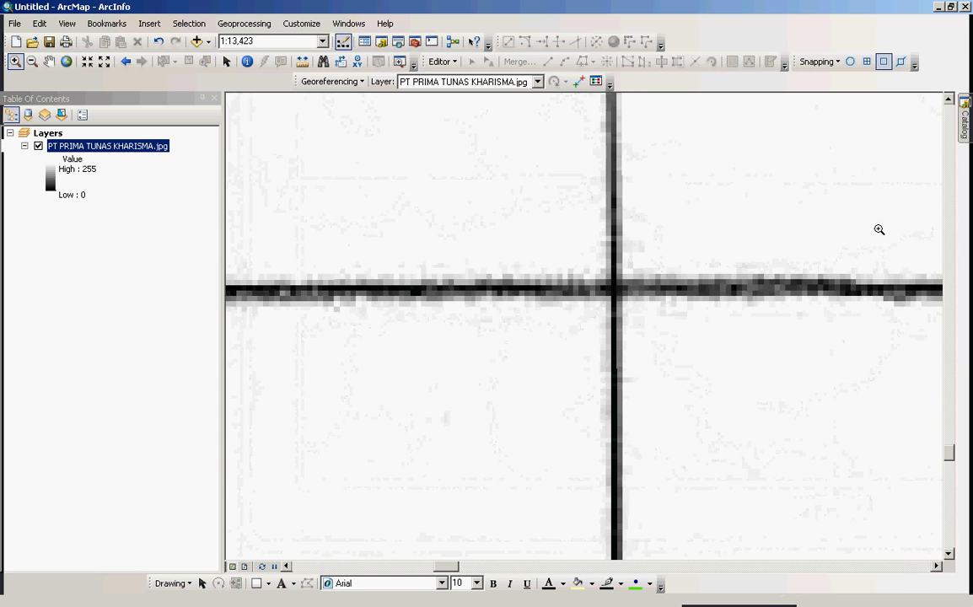
left_click(578, 80)
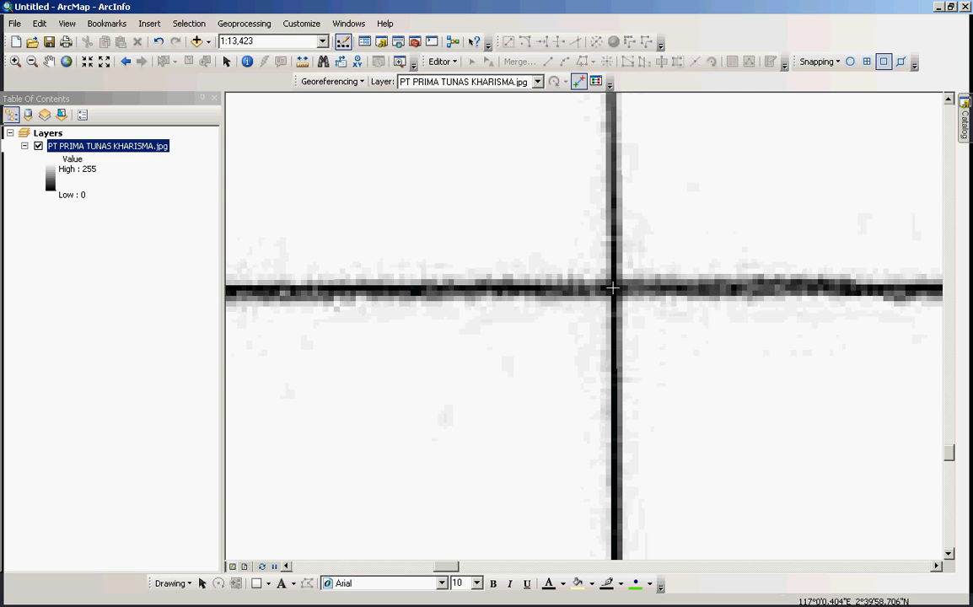
left_click(614, 288)
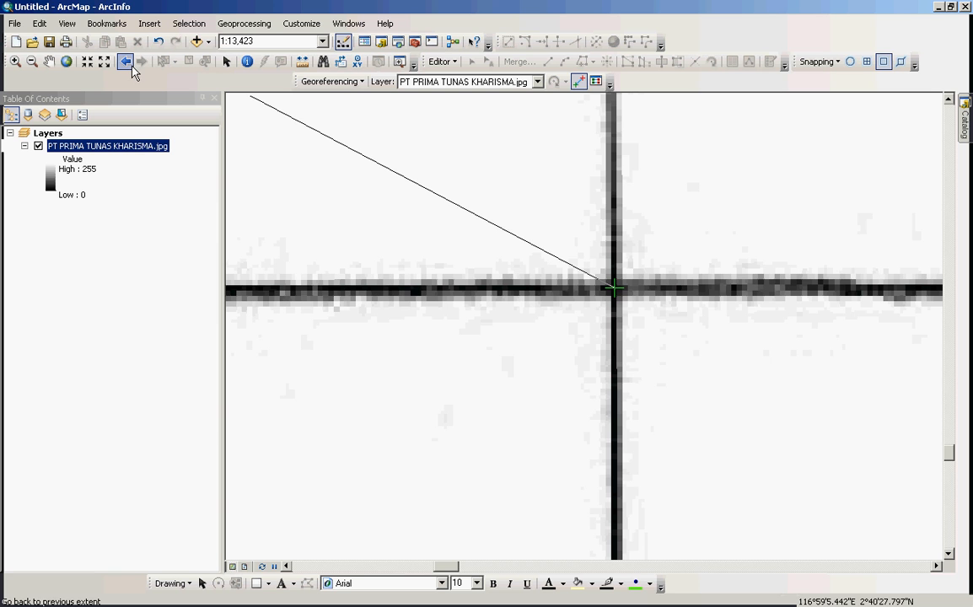
Set the fourth control point's longitude to 117° 0' 0" E using DMS coordinate entry.
left_click(132, 70)
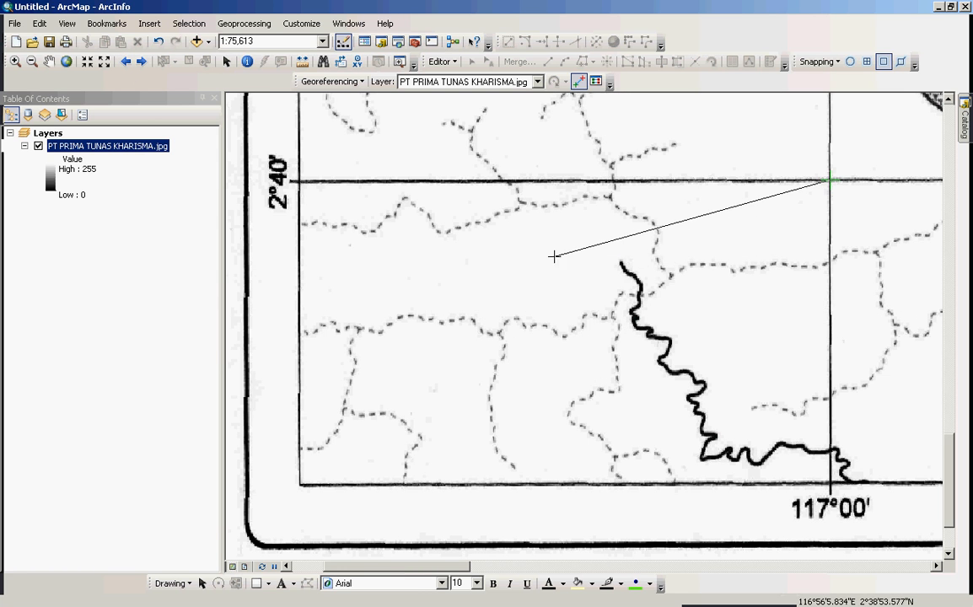
right_click(554, 256)
left_click(592, 292)
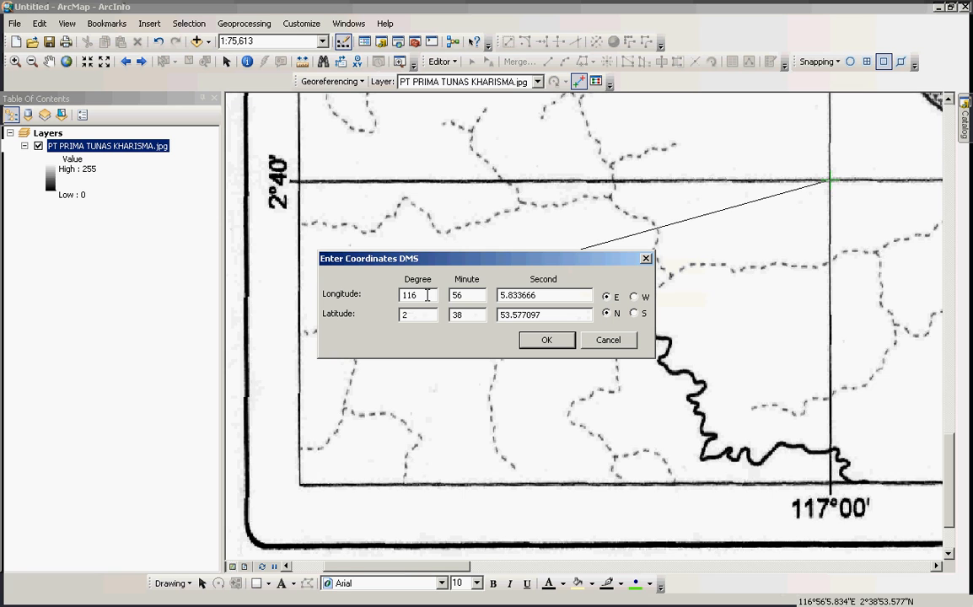
left_click_drag(425, 295, 395, 296)
type("117")
key("Tab")
type("0")
key("Tab")
type("0")
Set the fourth control point's latitude to 2° 40' 0" N and accept the coordinates.
left_click(429, 318)
key("Tab")
type("4")
key("Tab")
type("0")
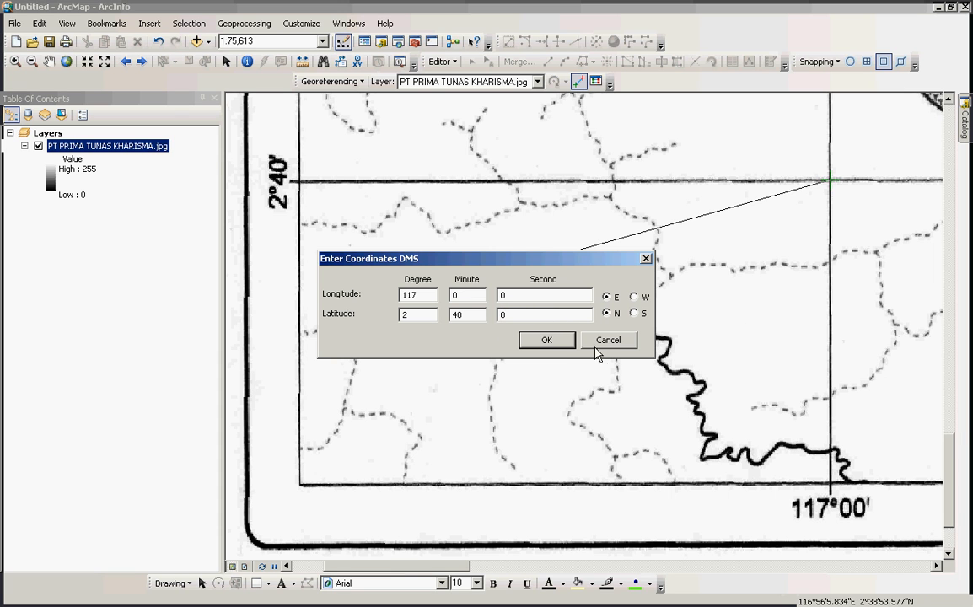
left_click(564, 344)
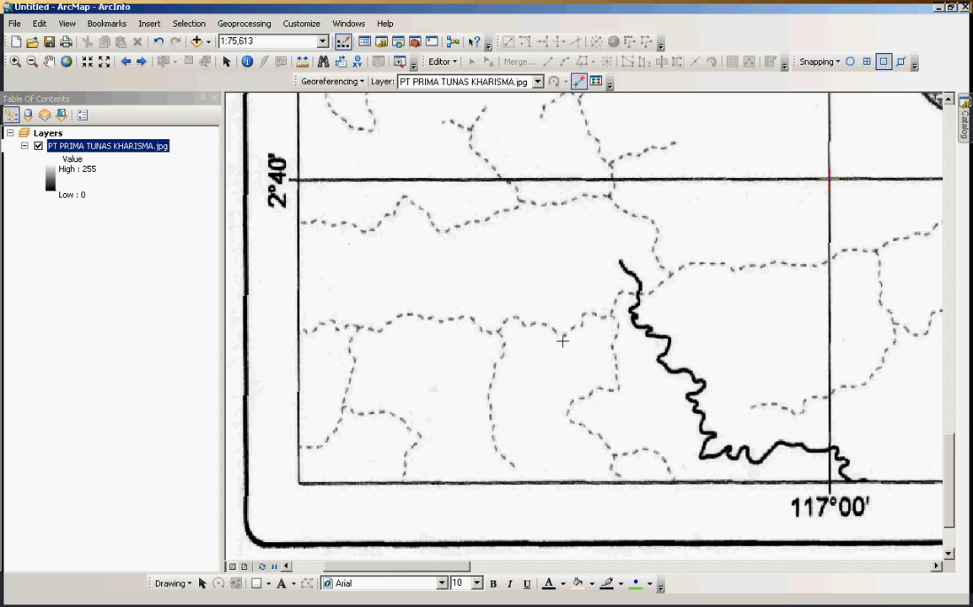
Show the full extent of the map layer and open the link table to examine the control points' residuals and total RMS error.
right_click(160, 149)
left_click(203, 230)
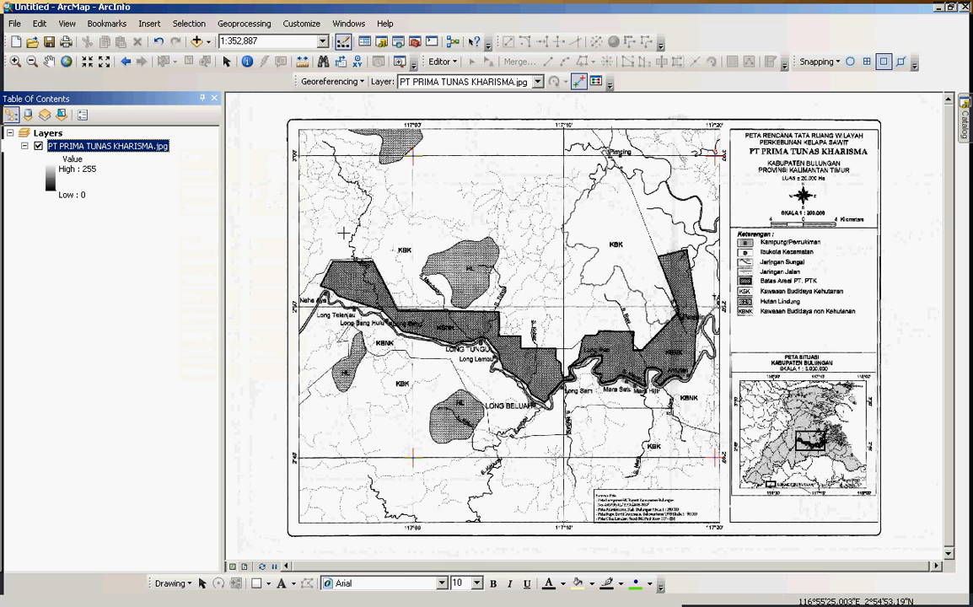
left_click(596, 82)
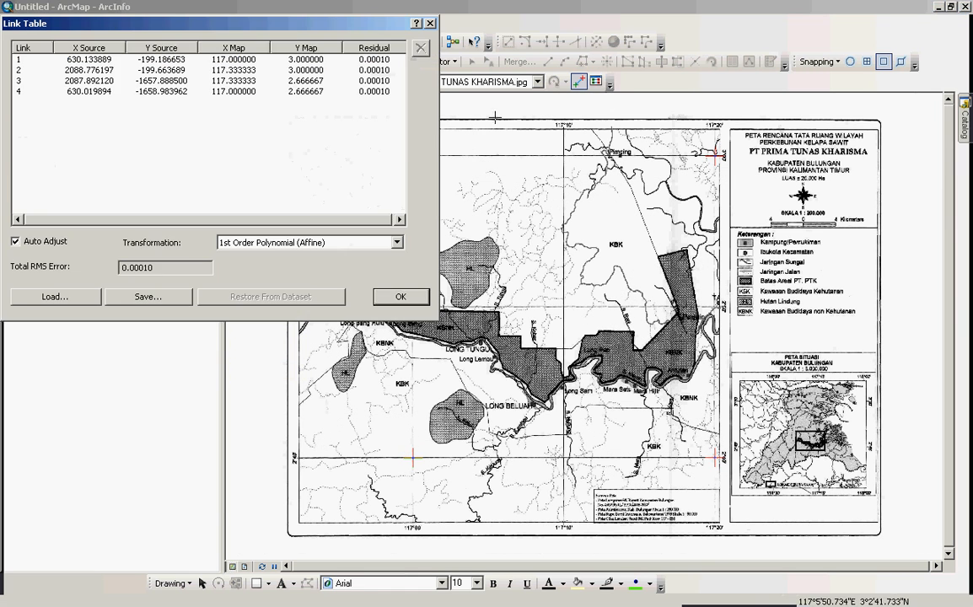
left_click_drag(289, 30, 574, 177)
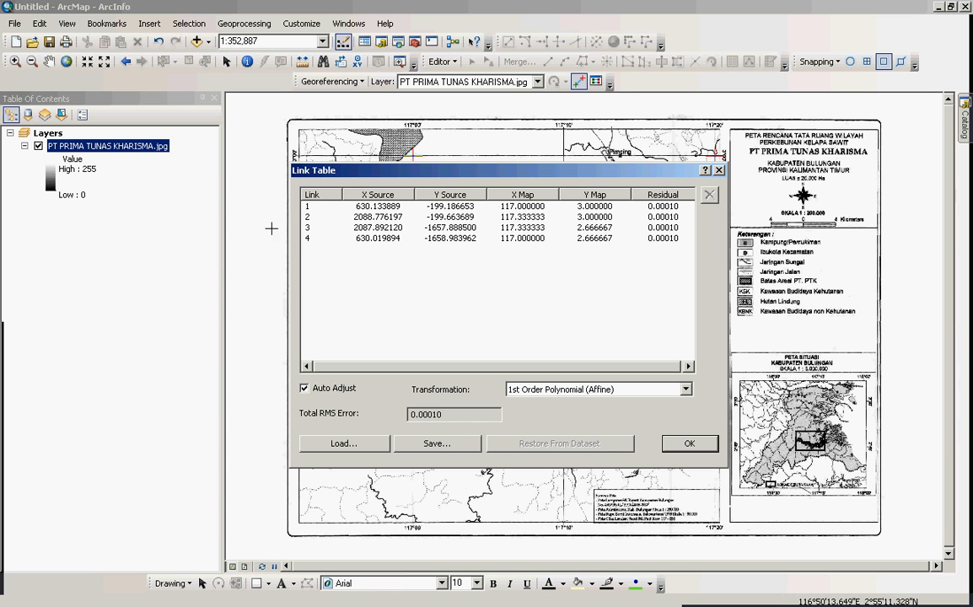
Switch to a new Microsoft Excel workbook and set its zoom to 200%.
mouse_move(17, 600)
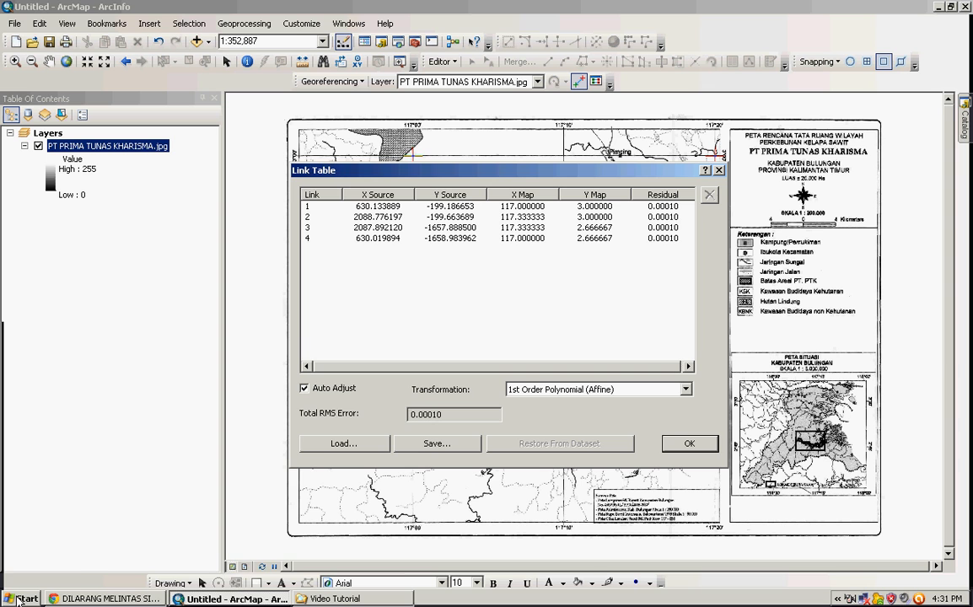
left_click(19, 599)
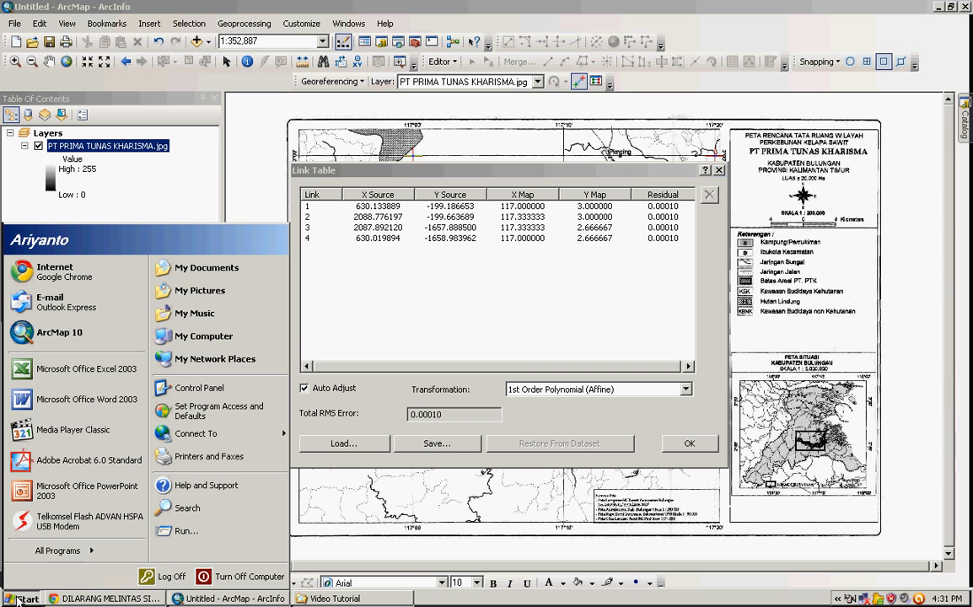
left_click(85, 375)
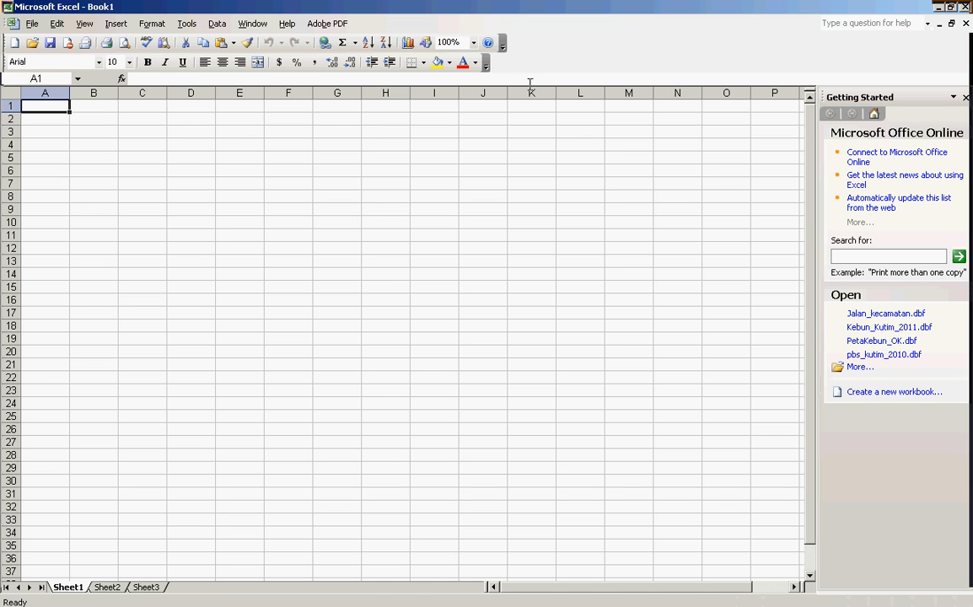
left_click(472, 42)
left_click(463, 58)
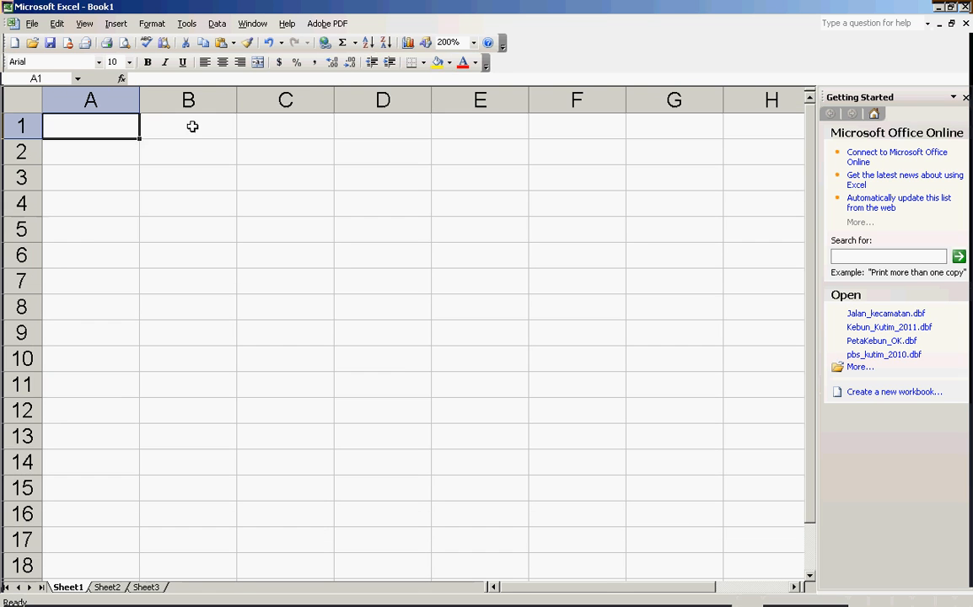
Enter the column headings Skala, UTM and Geografis in cells A1 to C1.
type("Sakal")
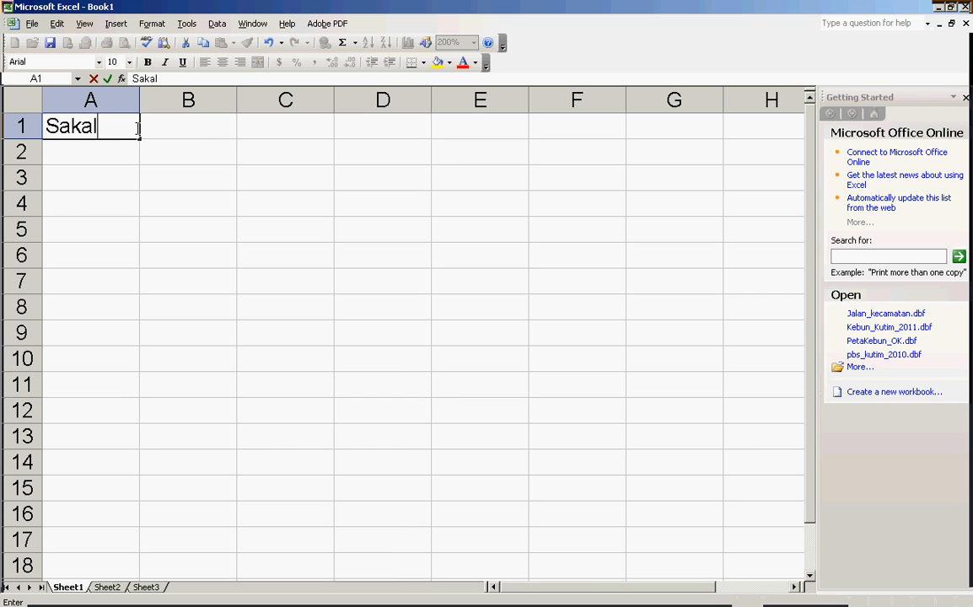
key("BackSpace")
key("BackSpace")
key("BackSpace")
key("BackSpace")
type("kala")
key("Tab")
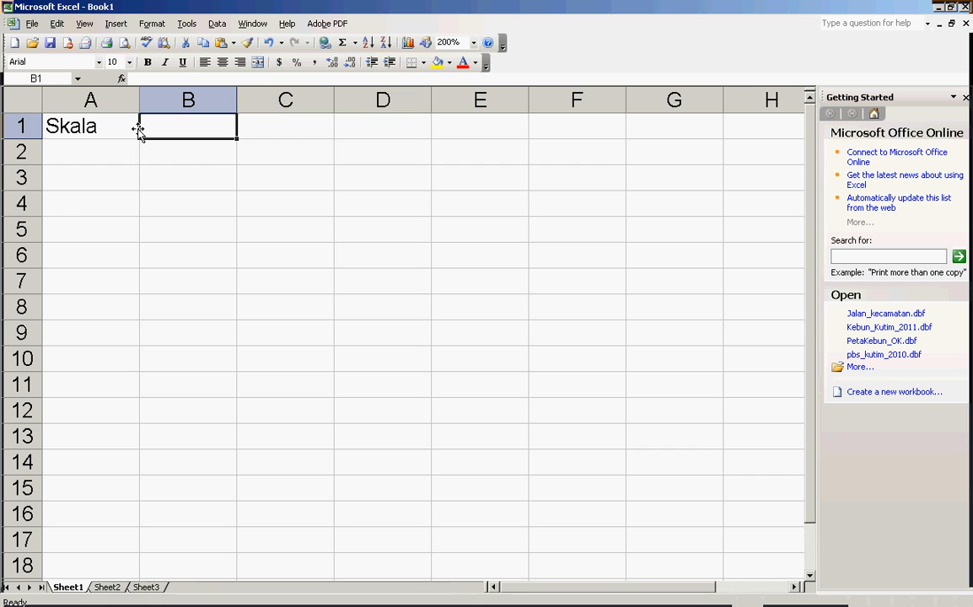
type("UT")
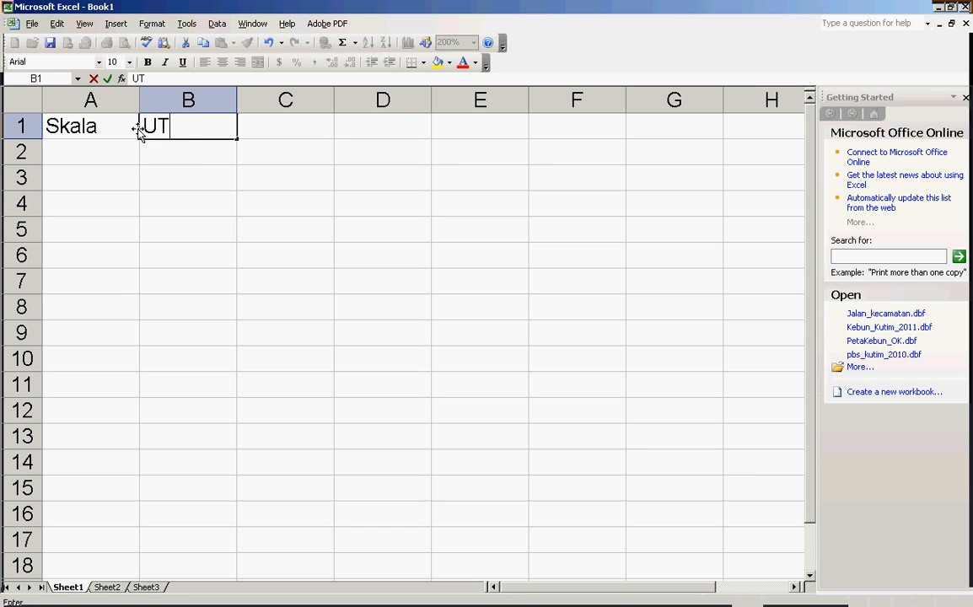
type("M")
key("Tab")
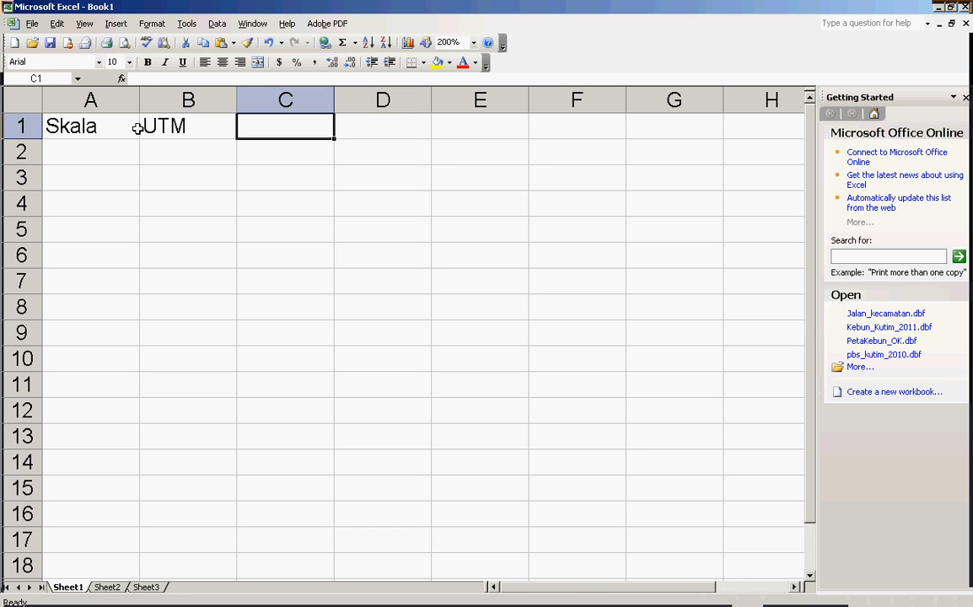
type("Geografis")
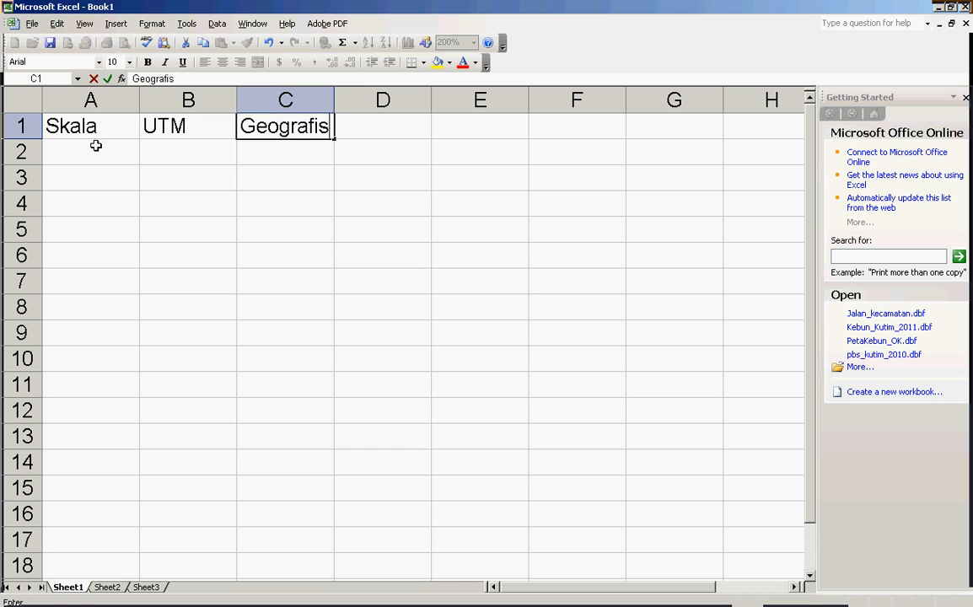
Enter the scale 200000 in A2 and the UTM formula =A2/10000 in B2.
left_click(96, 146)
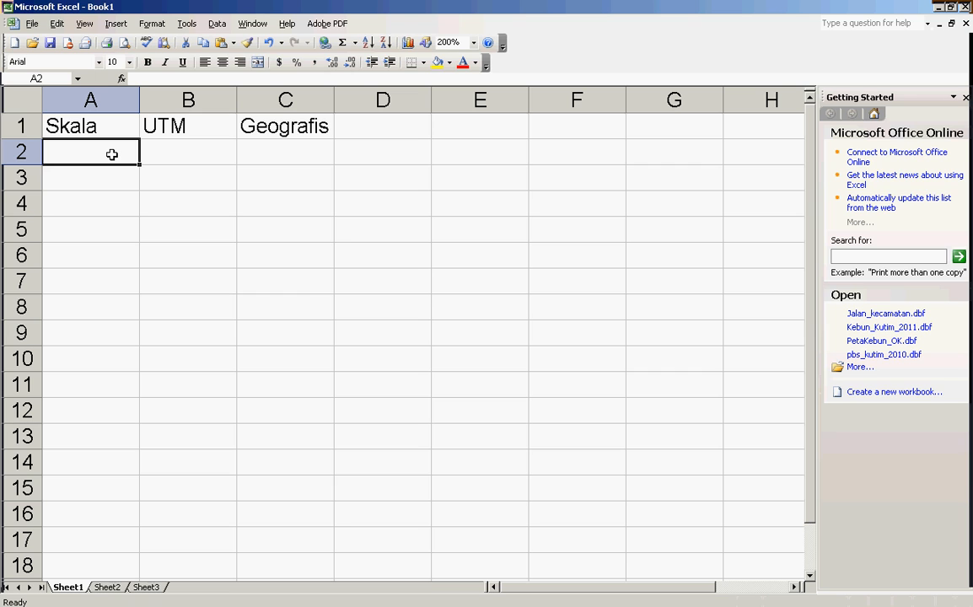
type("20000")
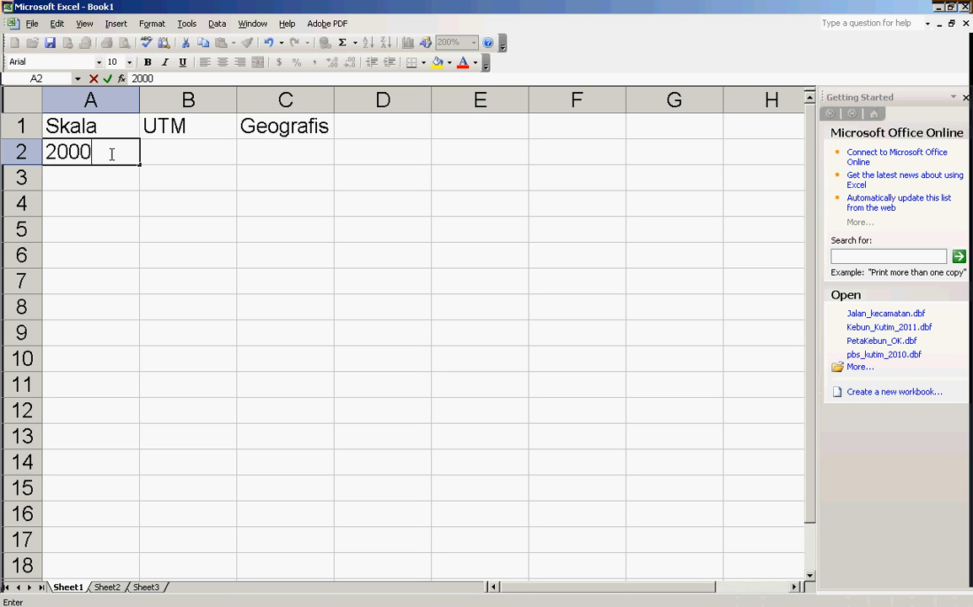
type("0")
left_click(199, 156)
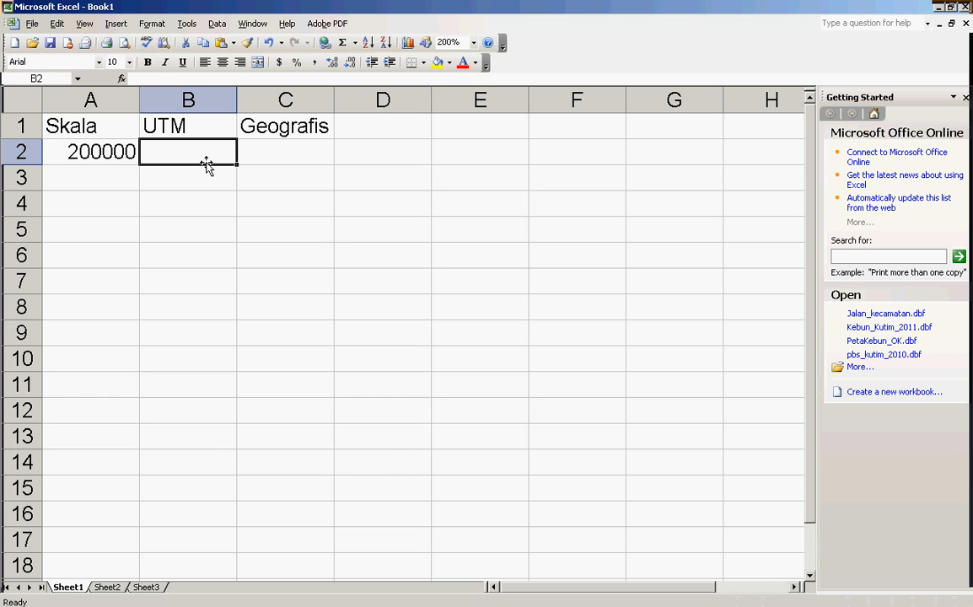
type("=")
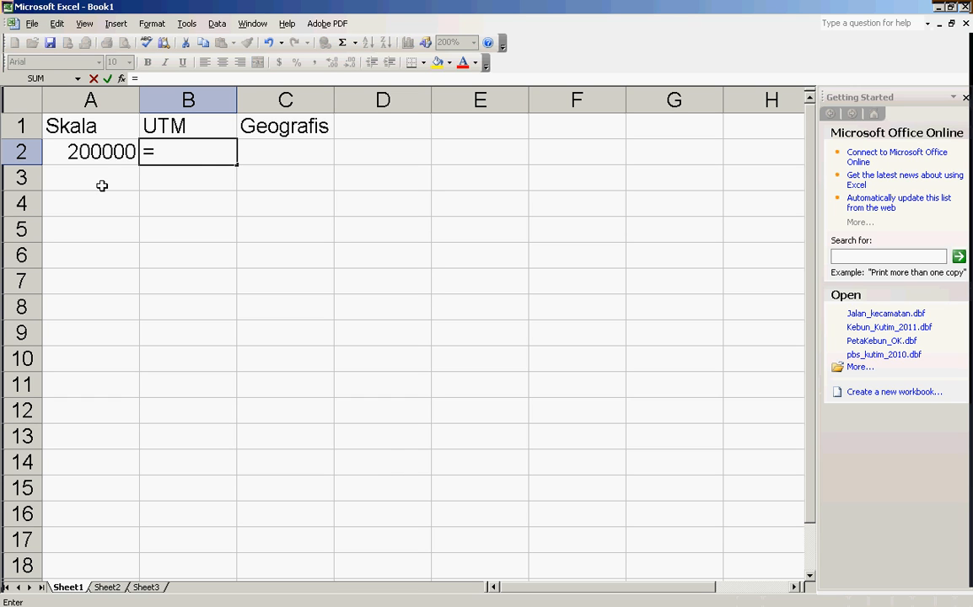
left_click(93, 152)
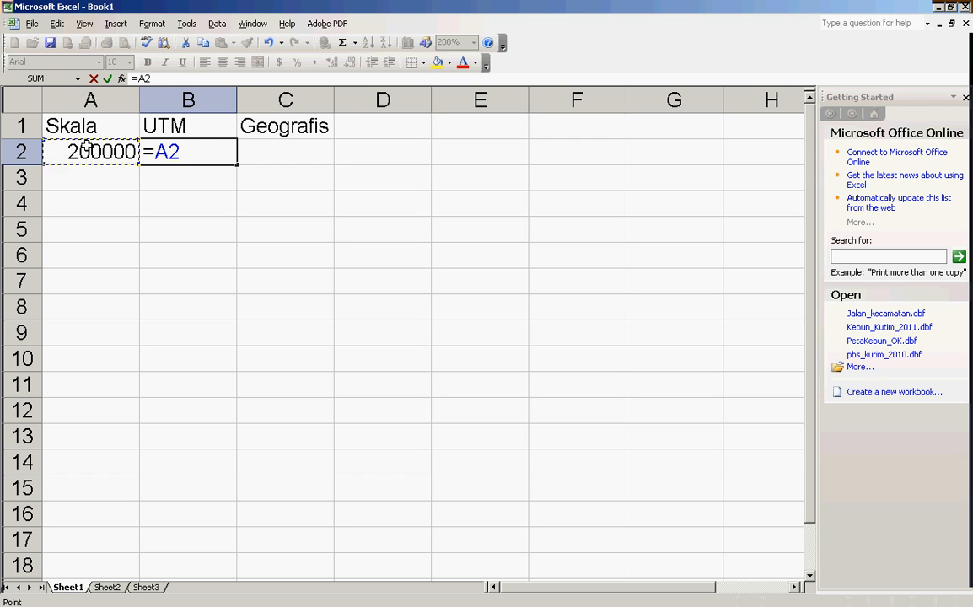
type("/10000")
key("Return")
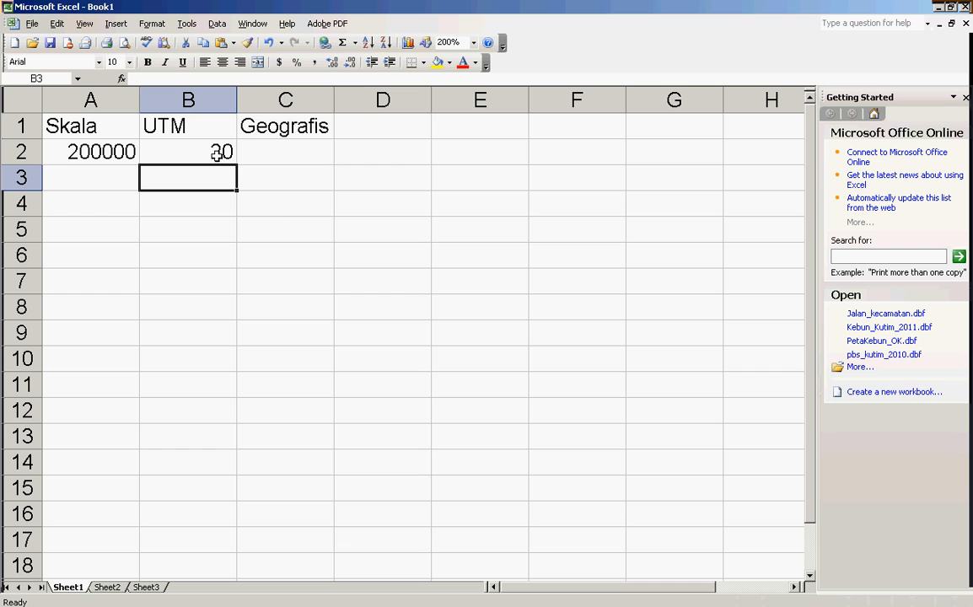
Enter the formula =B2/110000 in C2 under the Geografis heading.
left_click(277, 155)
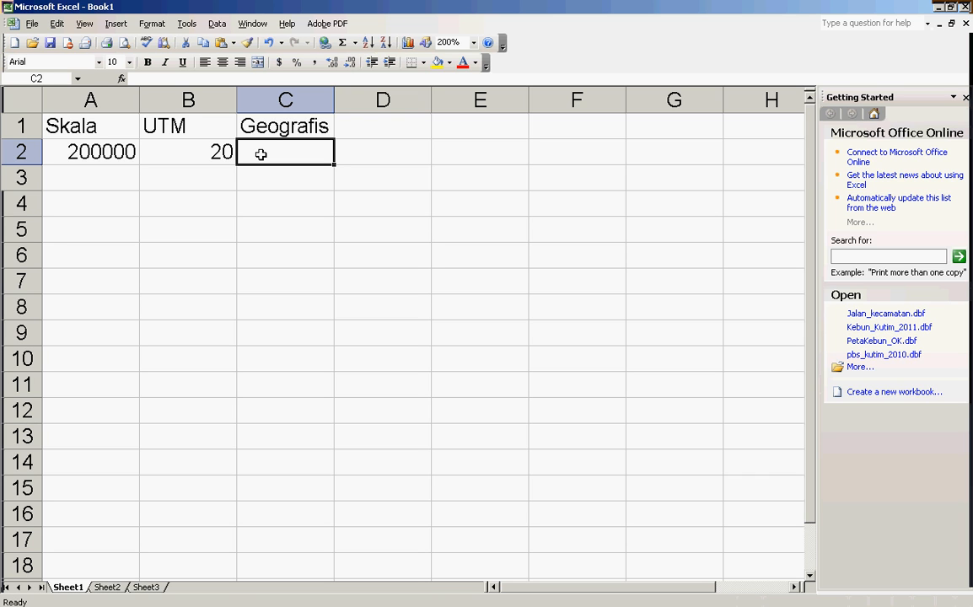
type("=")
key("Left")
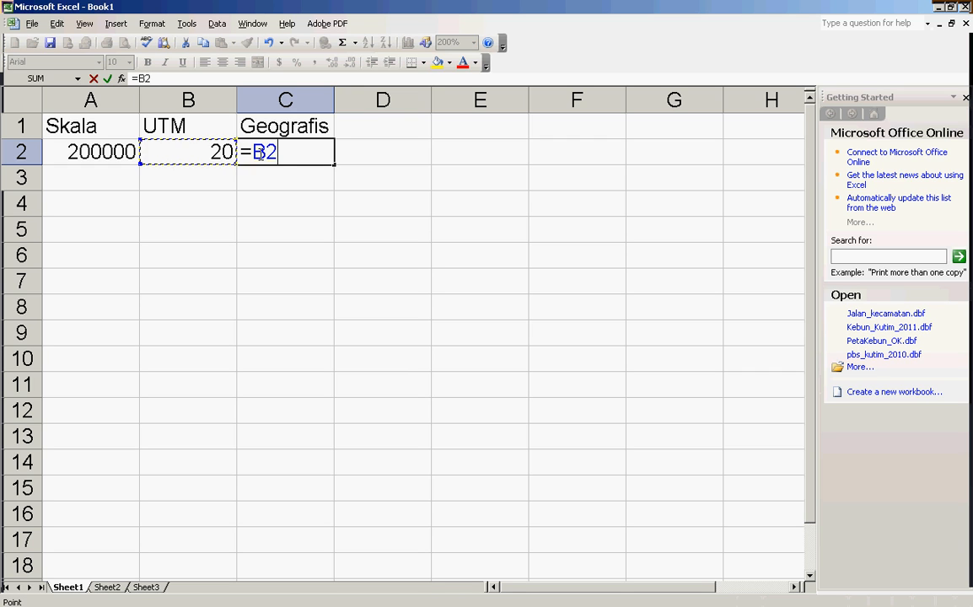
type("/110000")
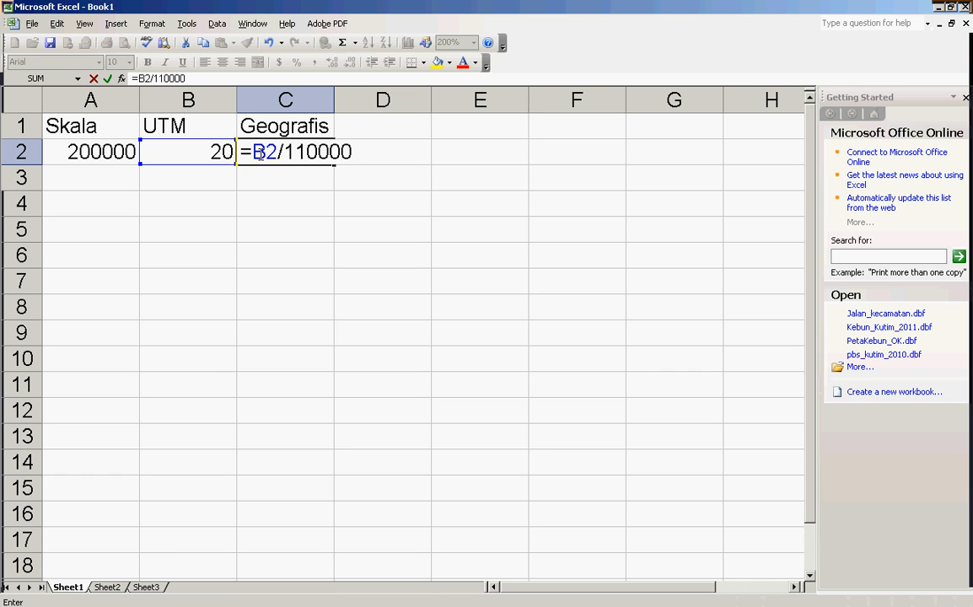
key("Return")
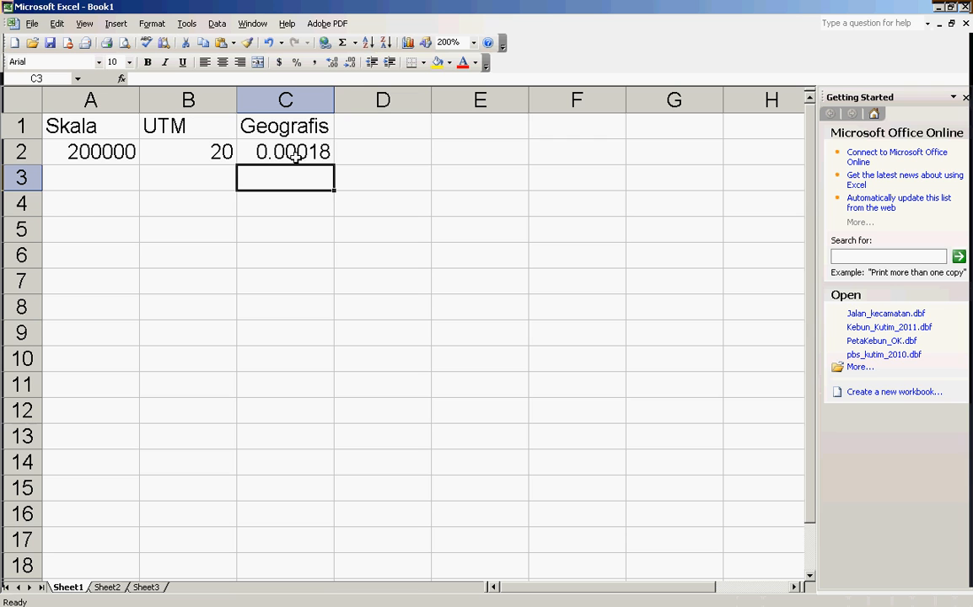
Change the divisor in the C2 formula to 100000 so it reads =B2/100000.
left_click(295, 151)
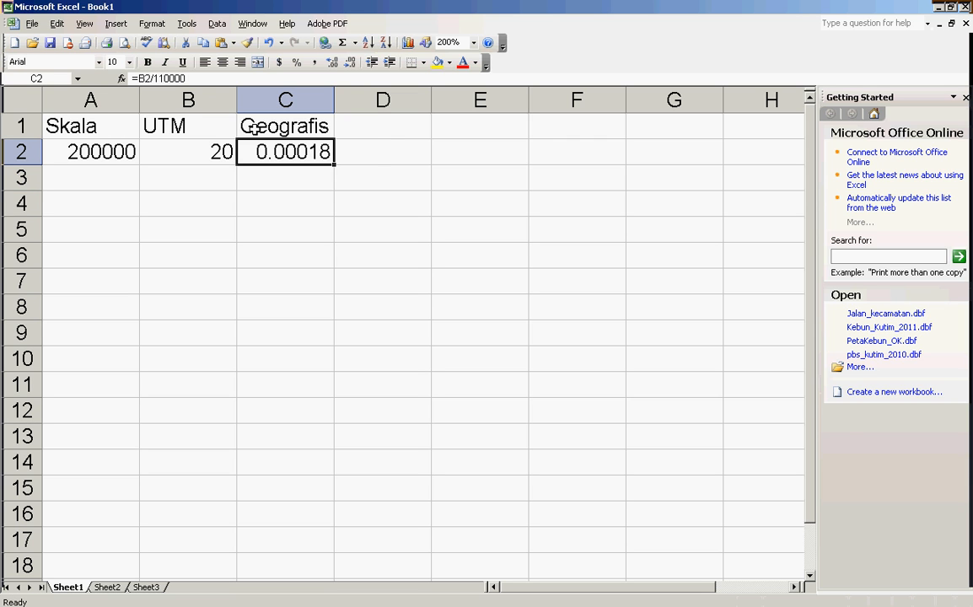
left_click(162, 78)
key("BackSpace")
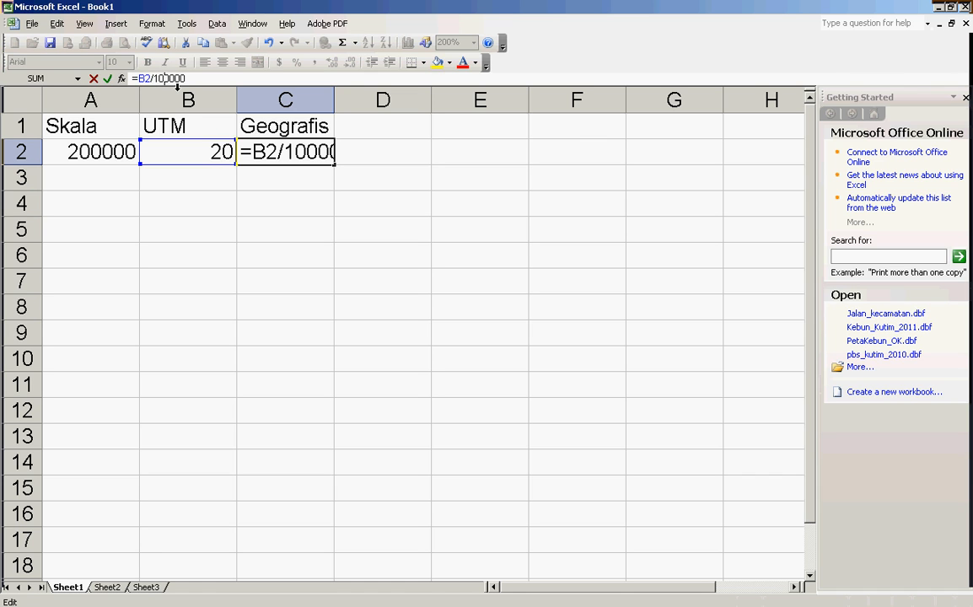
key("Return")
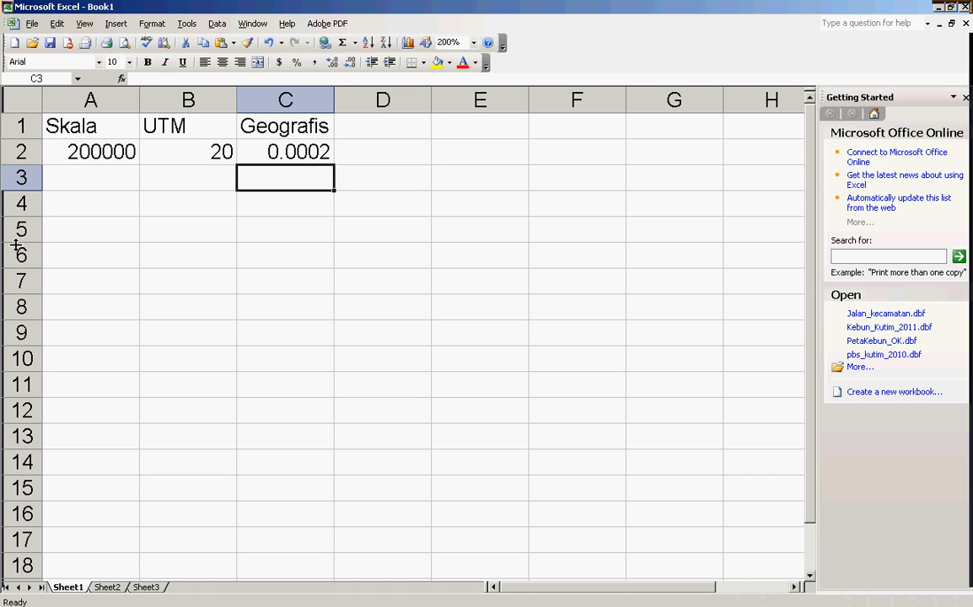
Enter the further scales 50000, 500000 and 100000 in cells A3 to A5.
left_click(93, 175)
type("50000")
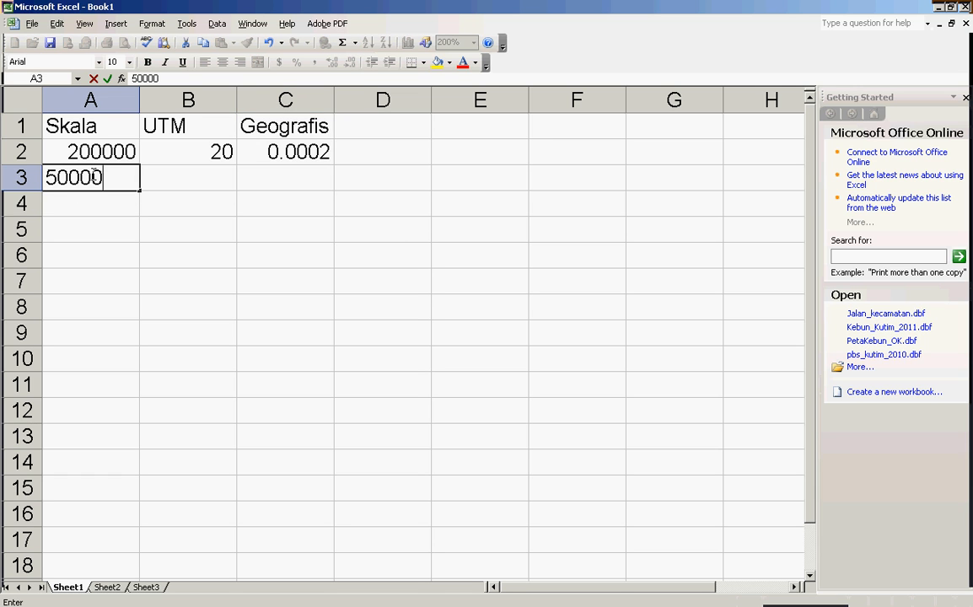
key("Return")
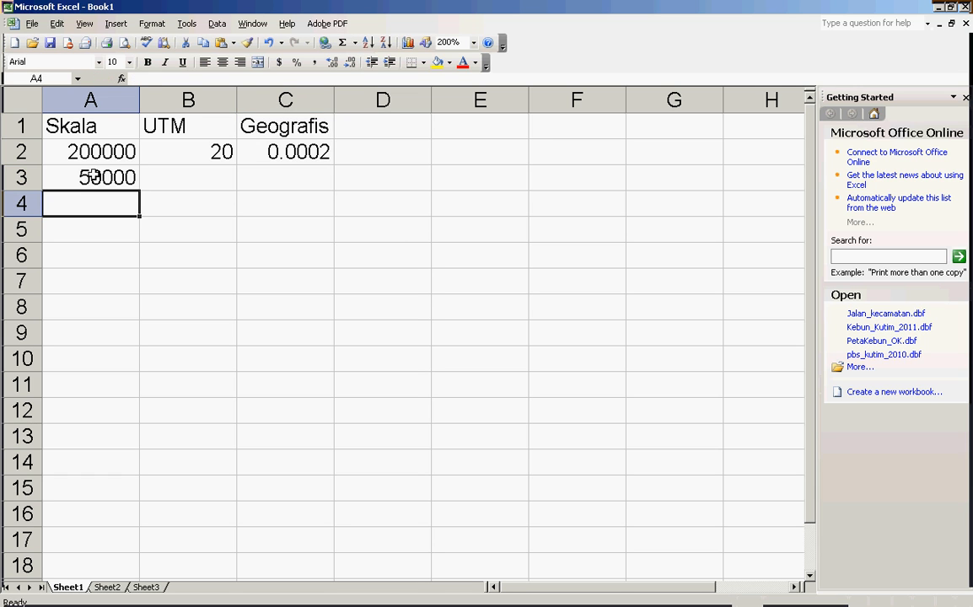
type("500000")
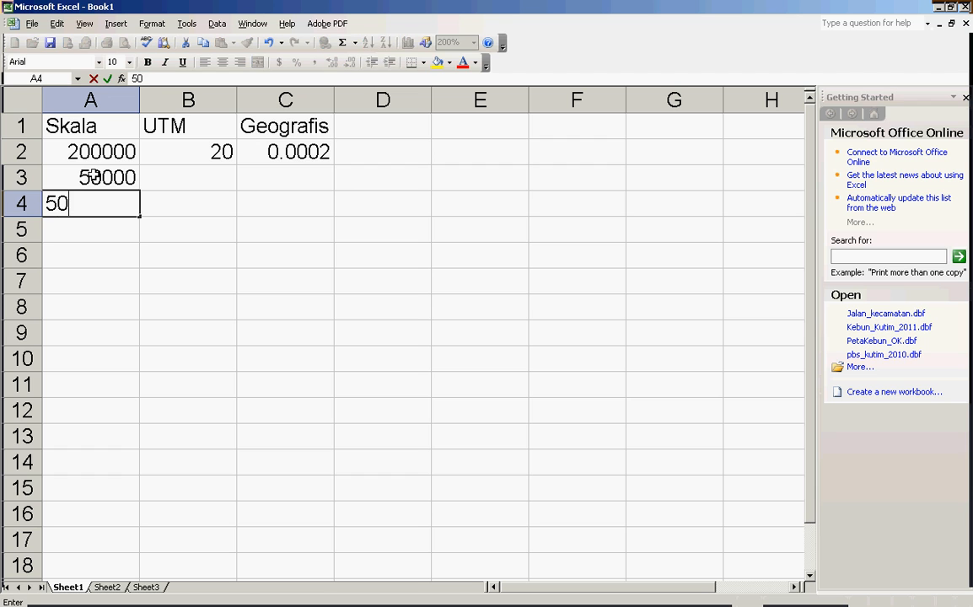
key("Return")
type("100000")
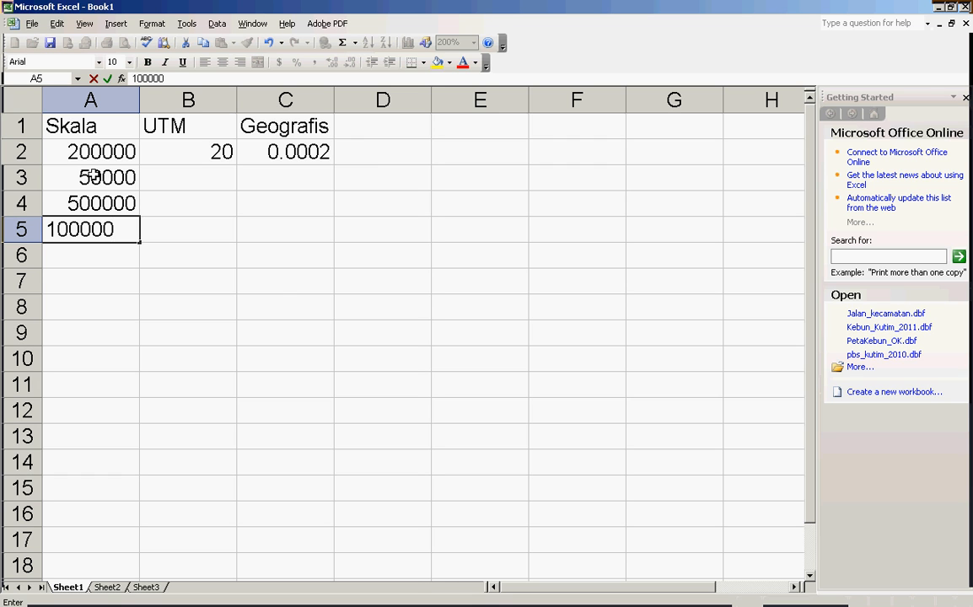
key("Return")
Fill the UTM and Geografis formulas from B2:C2 down to row 5.
left_click(185, 154)
left_click_drag(185, 154, 336, 240)
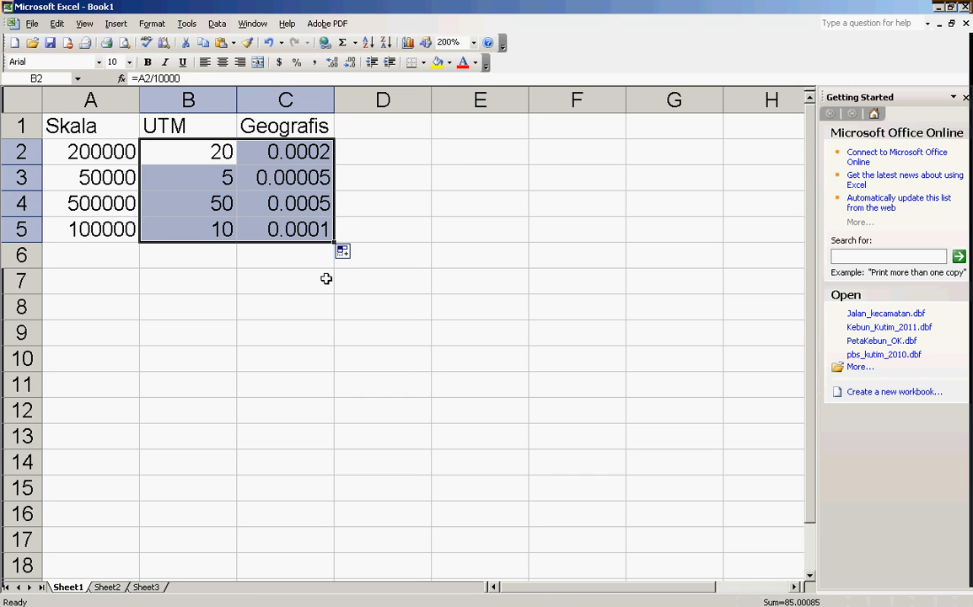
left_click(288, 272)
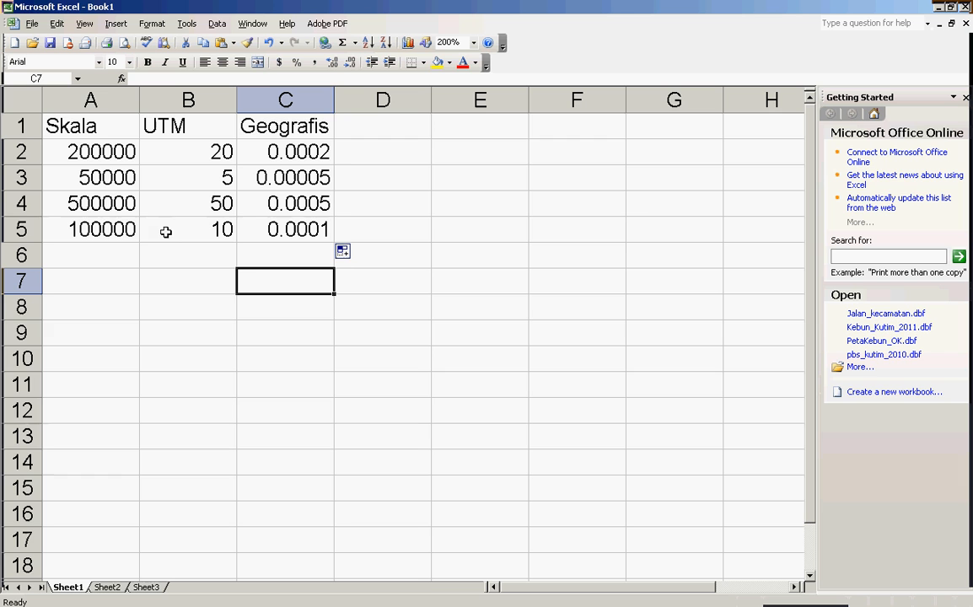
Format the Skala column with the comma style, showing thousands separators and two decimals.
left_click(91, 98)
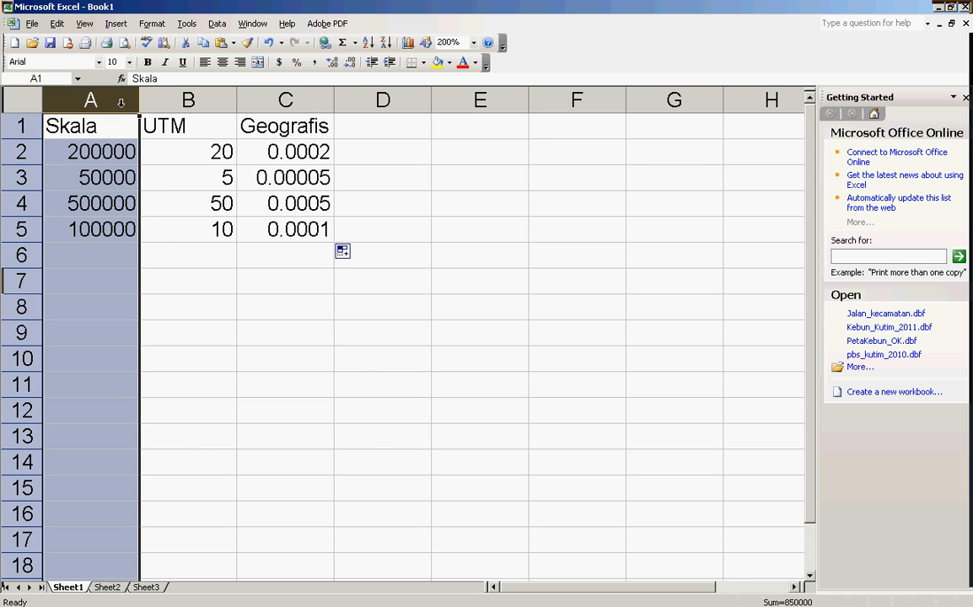
left_click(314, 63)
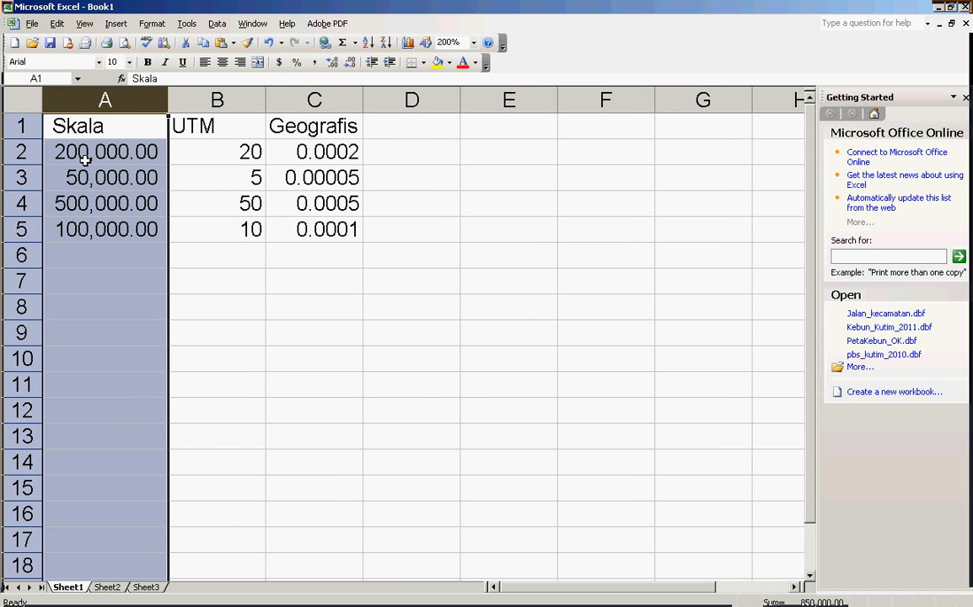
left_click(226, 247)
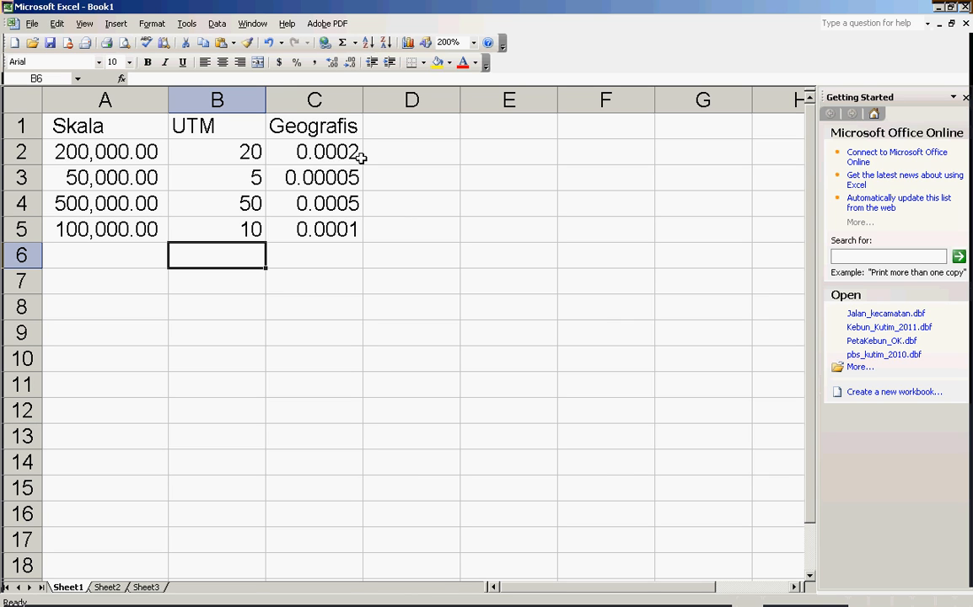
Switch to ArcMap and compare the Link Table's total RMS error with the geographic tolerances in the Excel sheet.
mouse_move(338, 604)
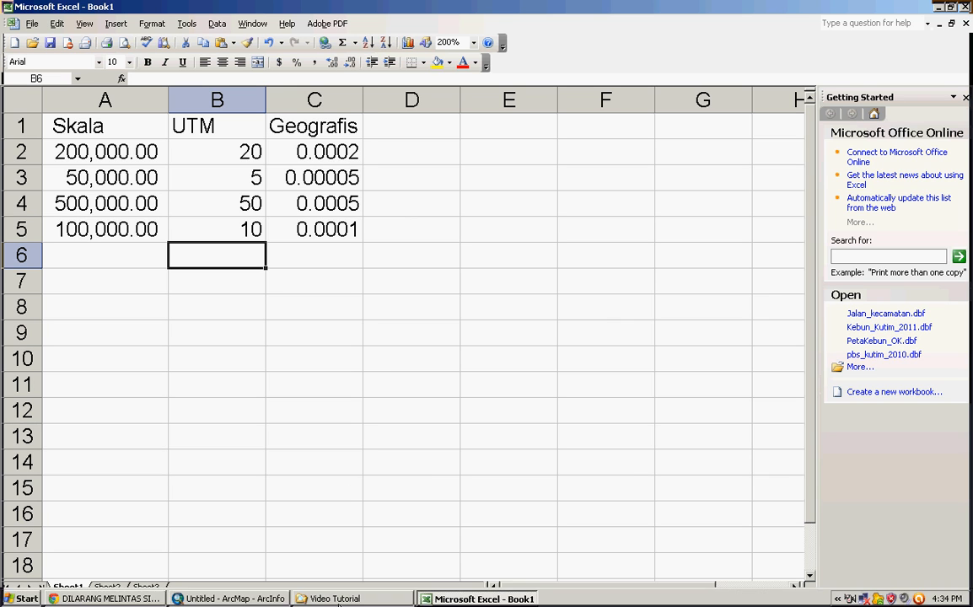
left_click(202, 604)
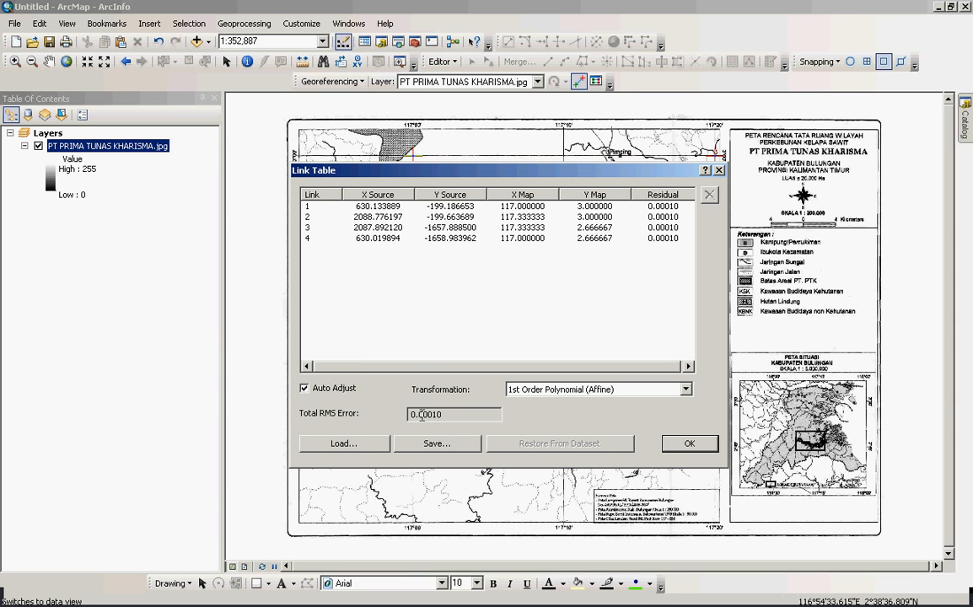
left_click_drag(437, 177, 320, 195)
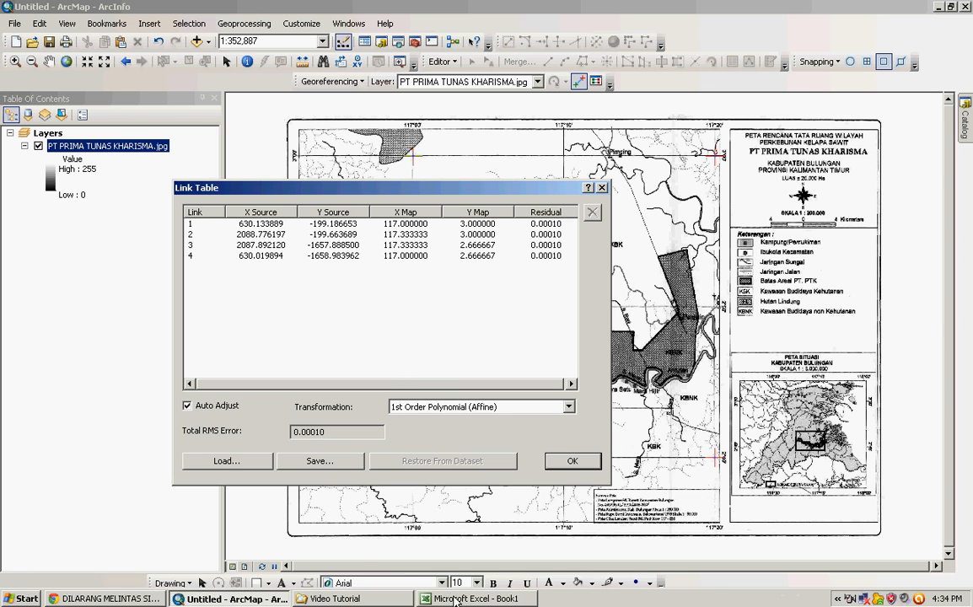
left_click(455, 601)
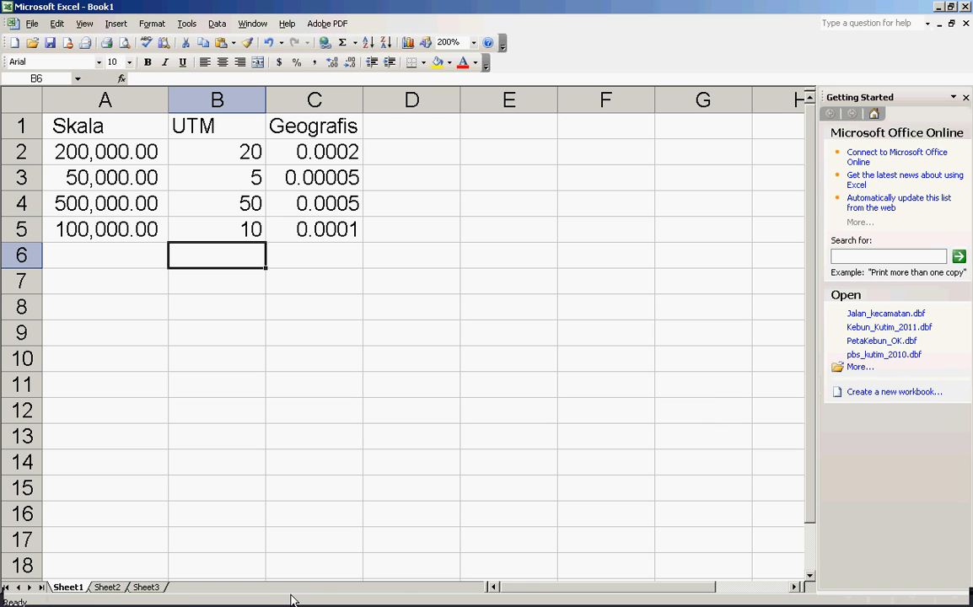
mouse_move(304, 601)
left_click(221, 599)
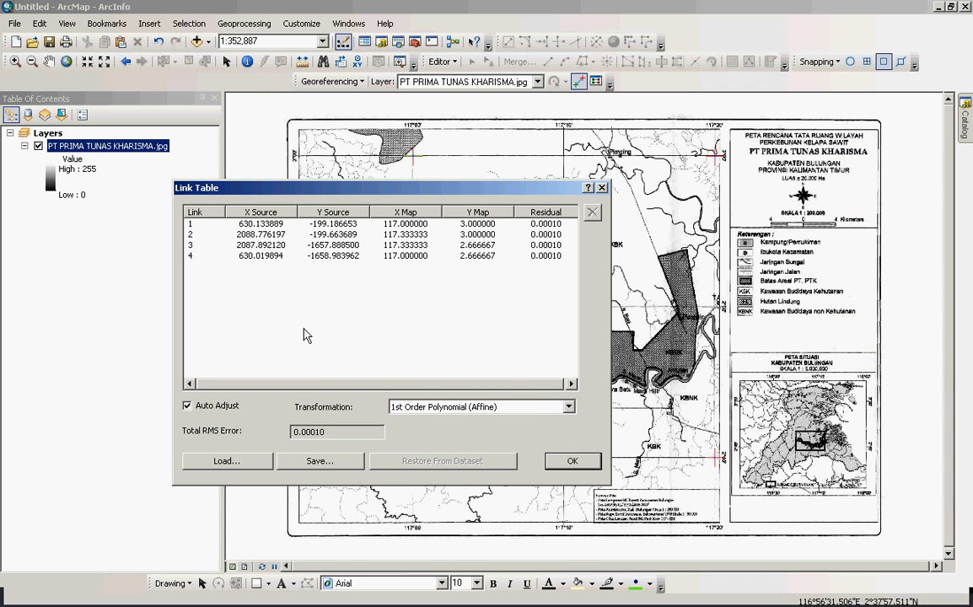
left_click(566, 464)
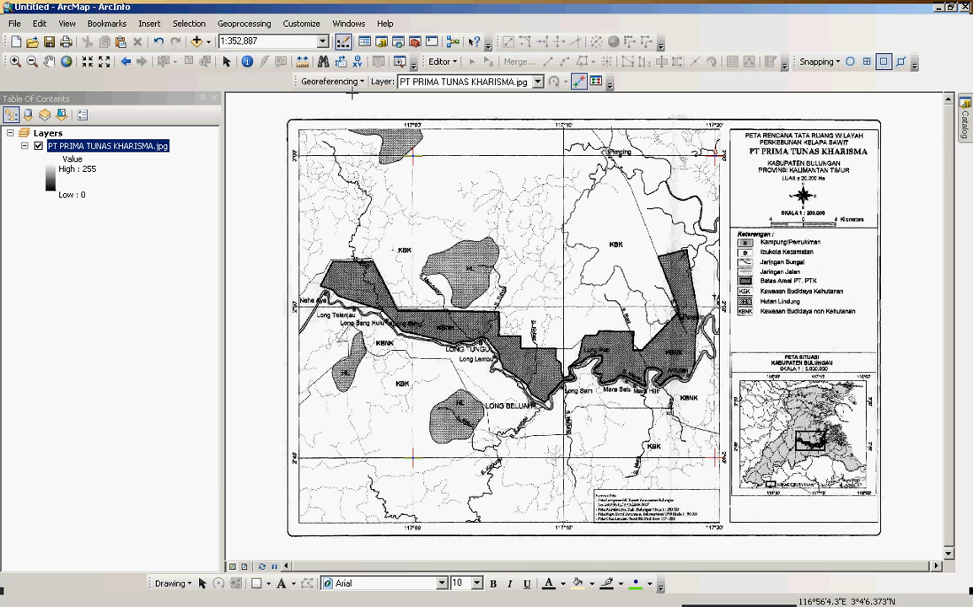
left_click(596, 82)
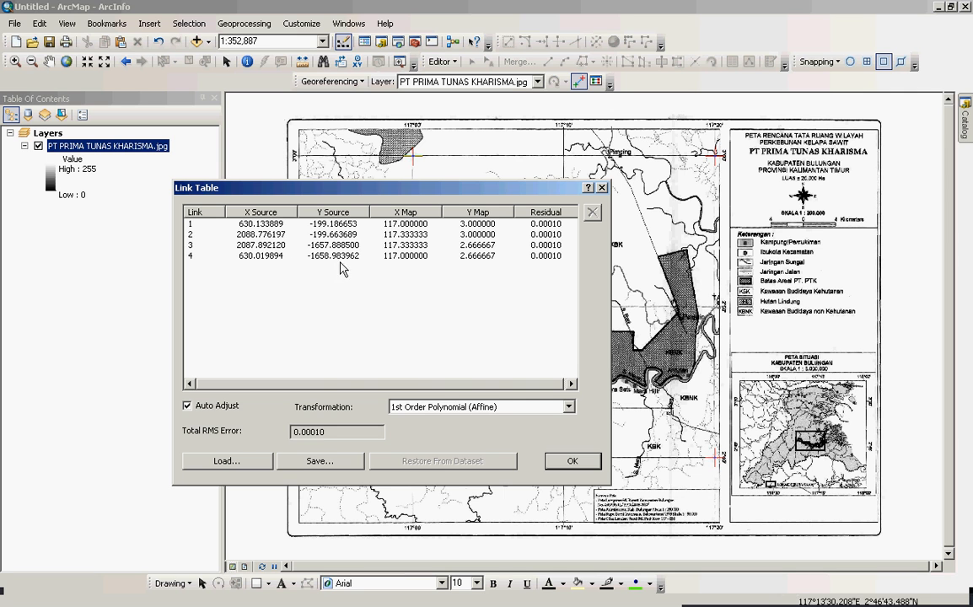
left_click(568, 461)
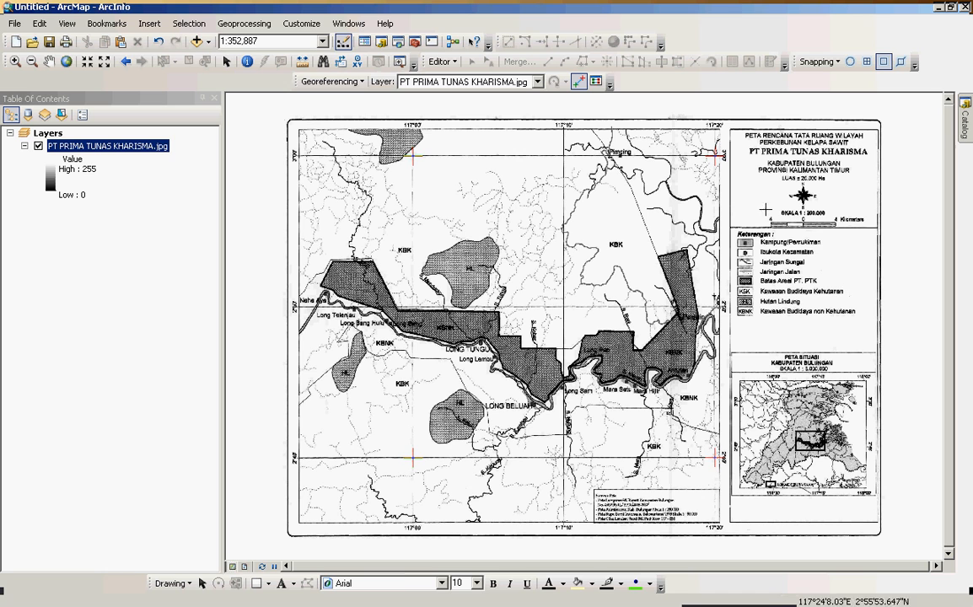
Rectify the georeferenced map into the Koreksi Koordinat folder as the TIFF file PT PRIMA TUNAS KHARISMA2.tif with no compression.
left_click(346, 82)
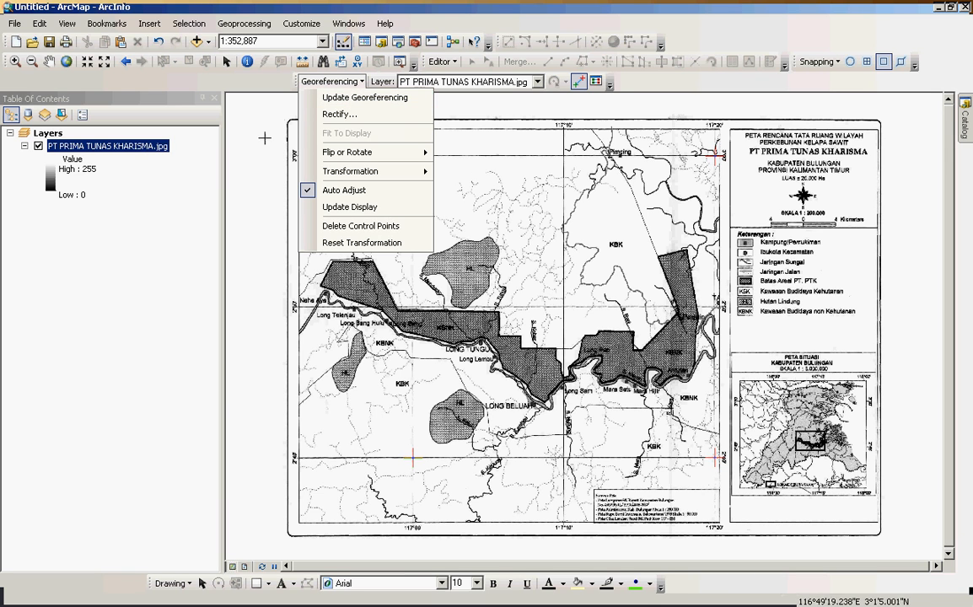
left_click(340, 114)
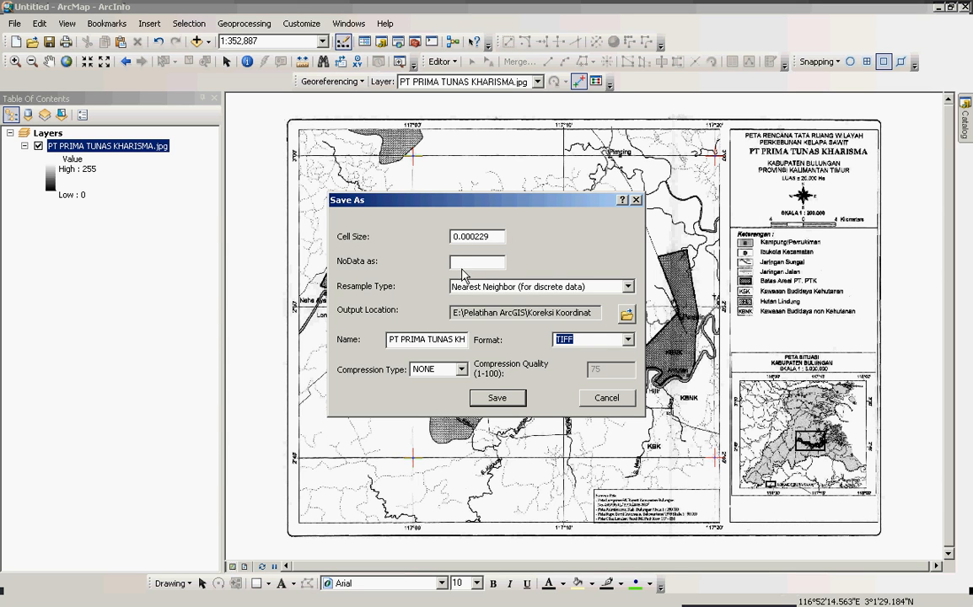
left_click(627, 317)
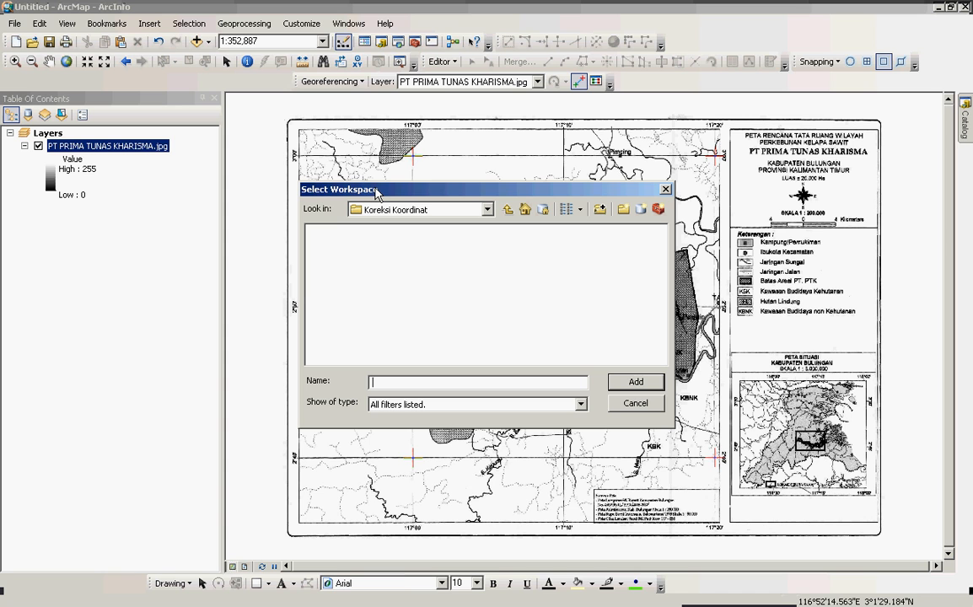
left_click(509, 212)
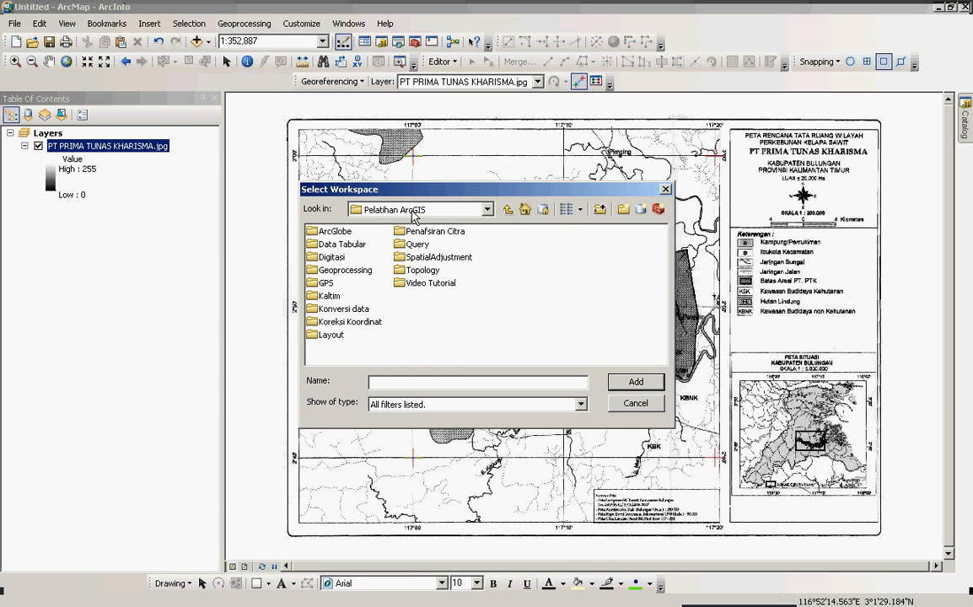
left_click(345, 323)
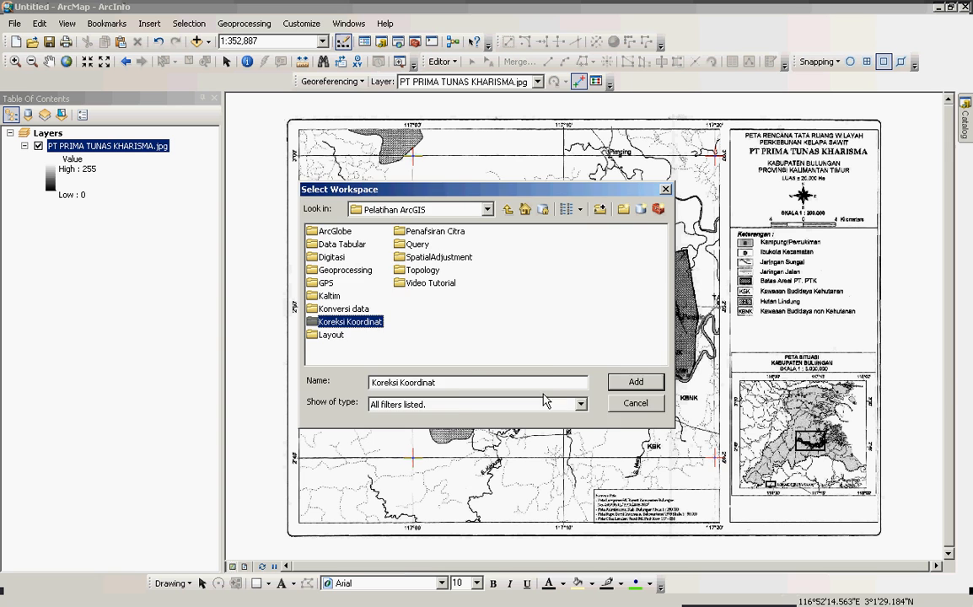
left_click(636, 382)
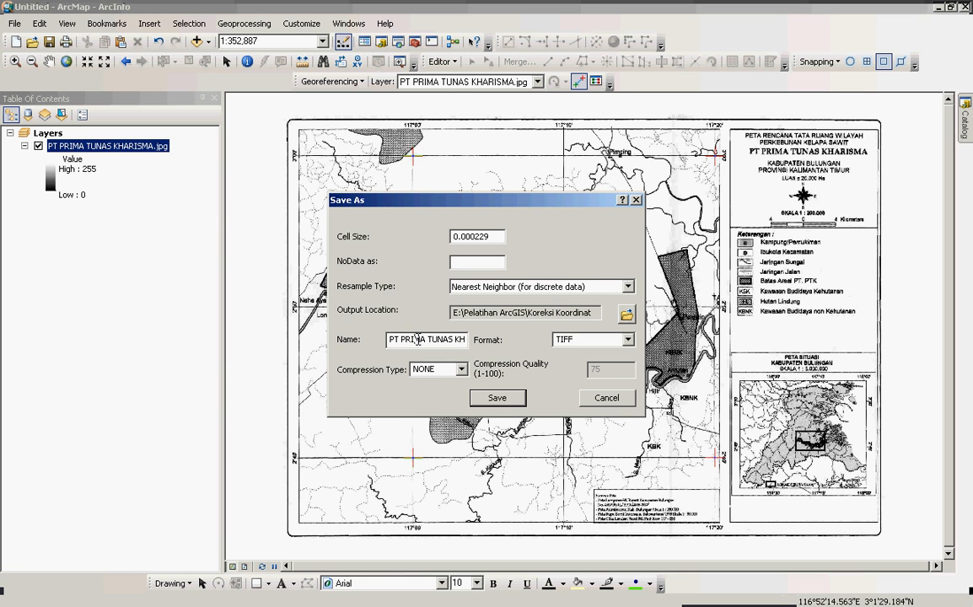
left_click_drag(389, 340, 471, 340)
left_click(445, 343)
left_click(498, 397)
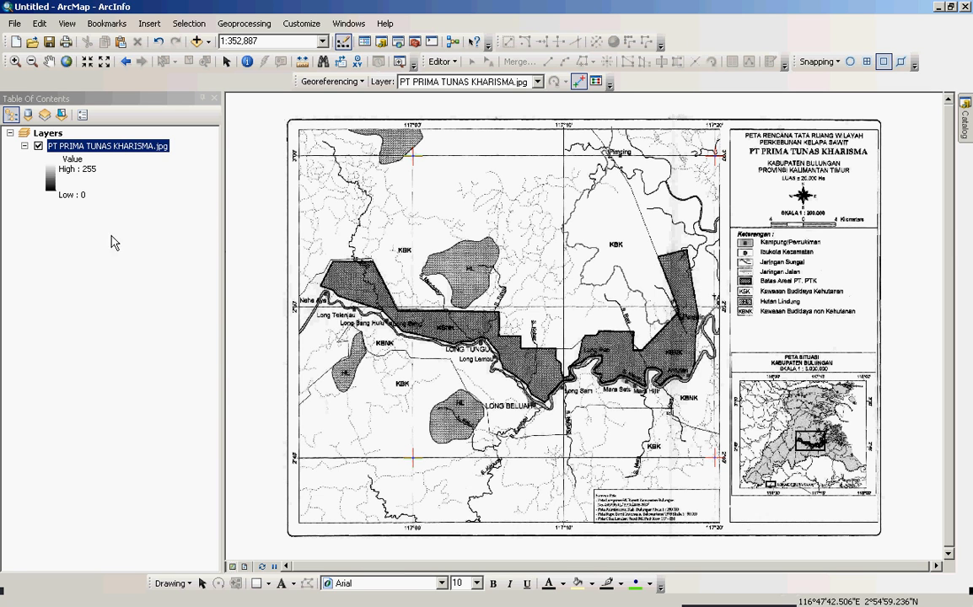
Replace the PT PRIMA TUNAS KHARISMA.jpg layer with the rectified PT PRIMA TUNAS KHARISMA2.tif from the Koreksi Koordinat folder.
right_click(150, 148)
left_click(179, 173)
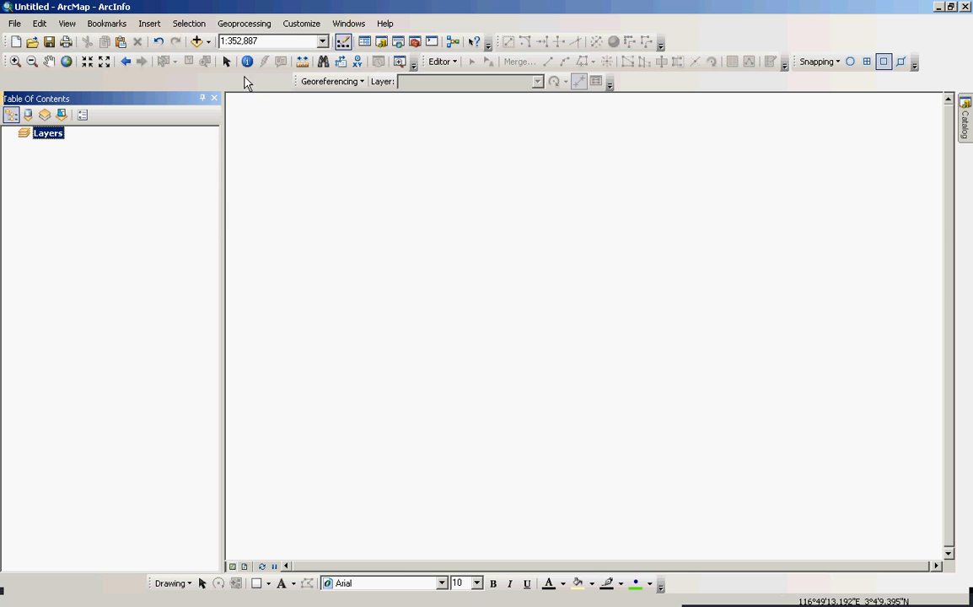
left_click(196, 42)
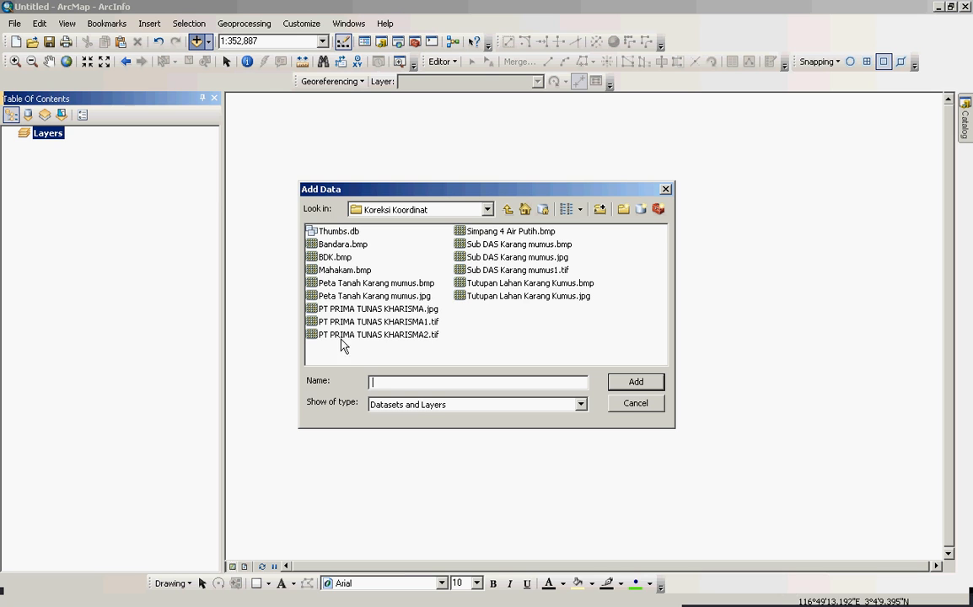
left_click(405, 336)
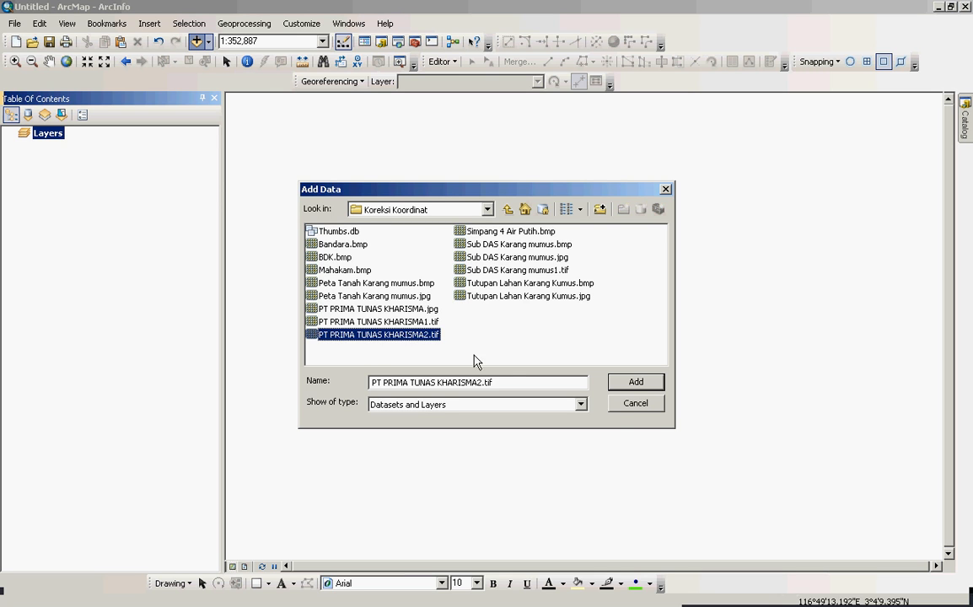
left_click(632, 384)
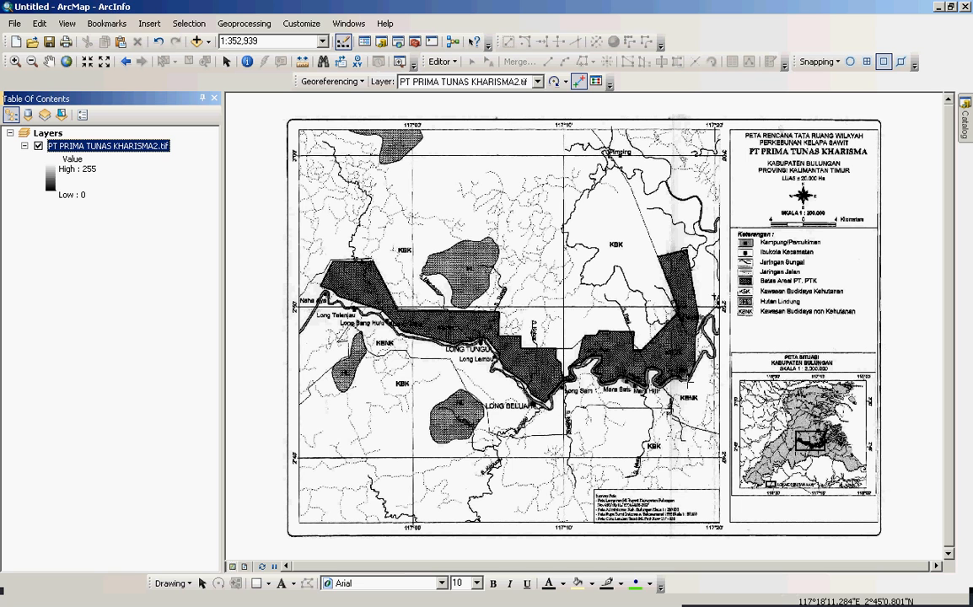
Check the cursor coordinates at the rectified map's 117°00', 3°00' grid intersection and return to the full layer extent.
left_click(14, 64)
left_click_drag(275, 112, 437, 186)
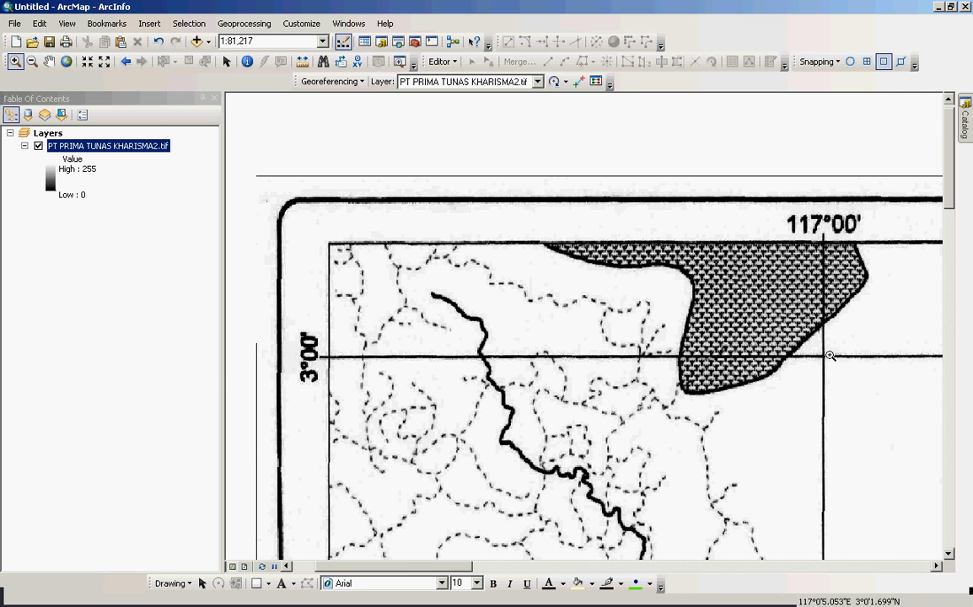
right_click(152, 143)
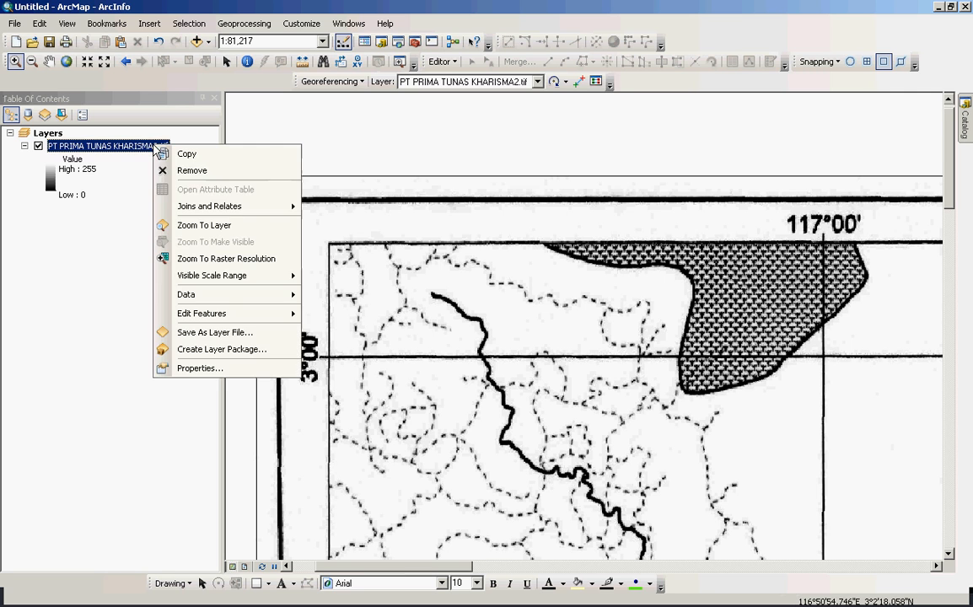
left_click(192, 228)
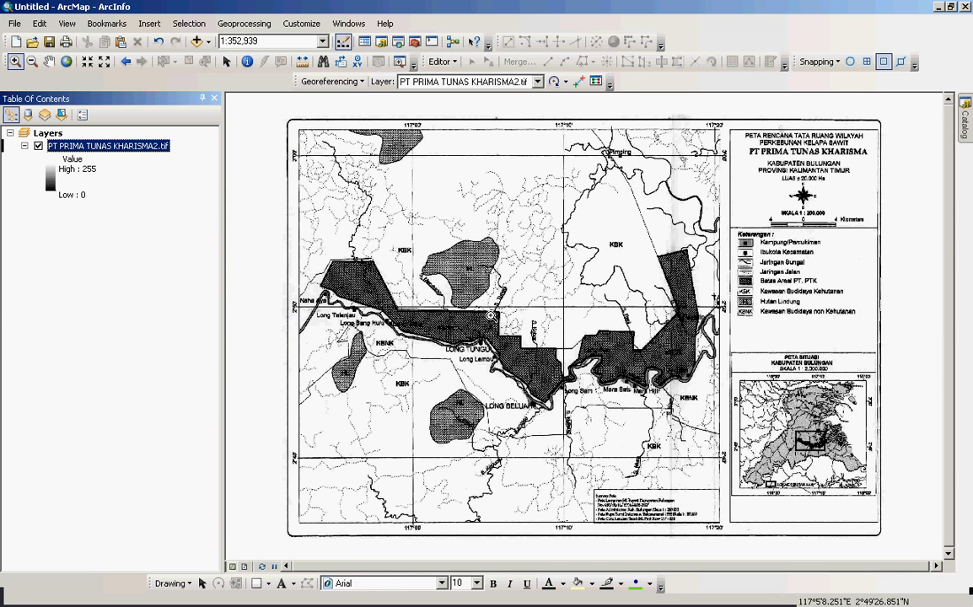